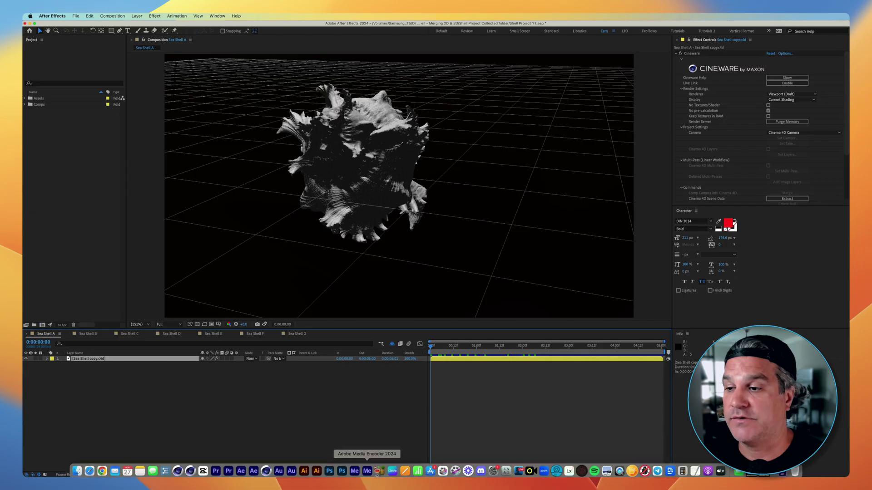
# In Cinema 4D, pull the viewport back, toggle the Light off and on, and view through the scene Camera.
pyautogui.click(265, 468)
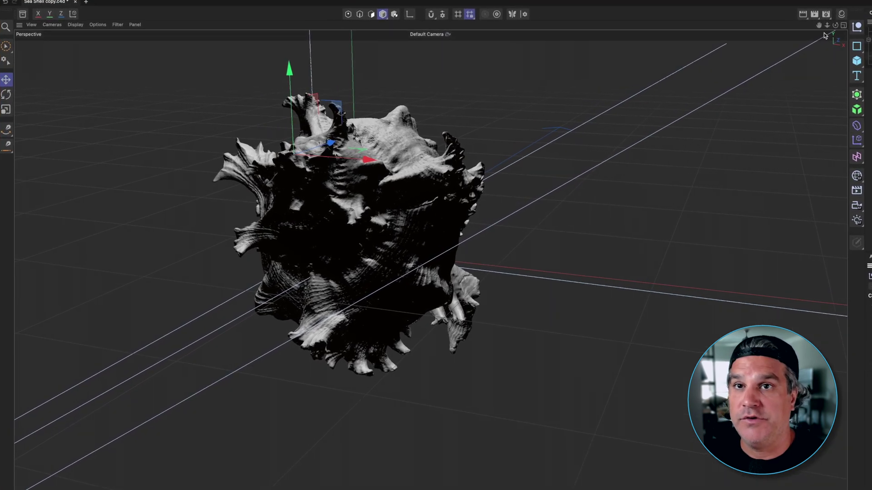
pyautogui.moveTo(828, 28); pyautogui.dragTo(772, 32)
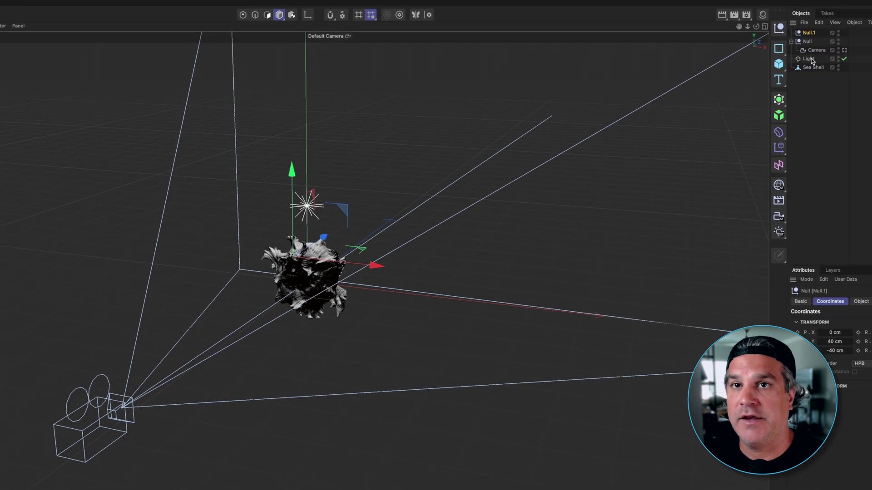
pyautogui.click(780, 58)
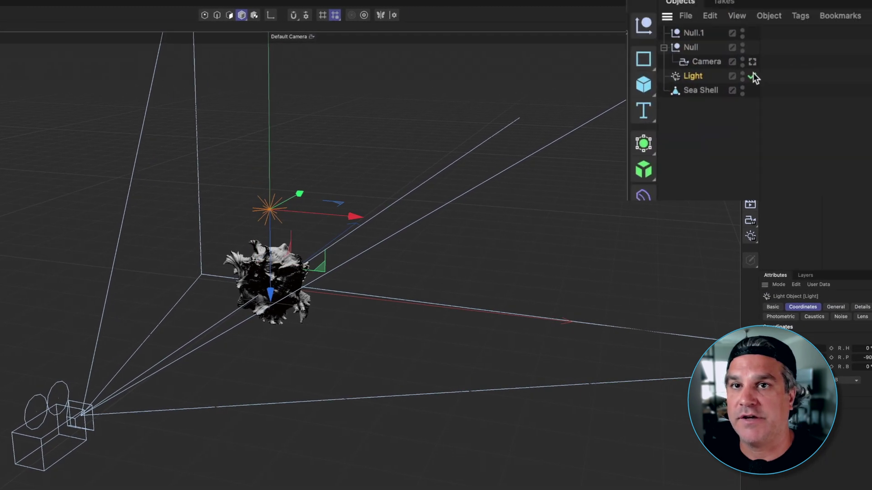
pyautogui.click(816, 60)
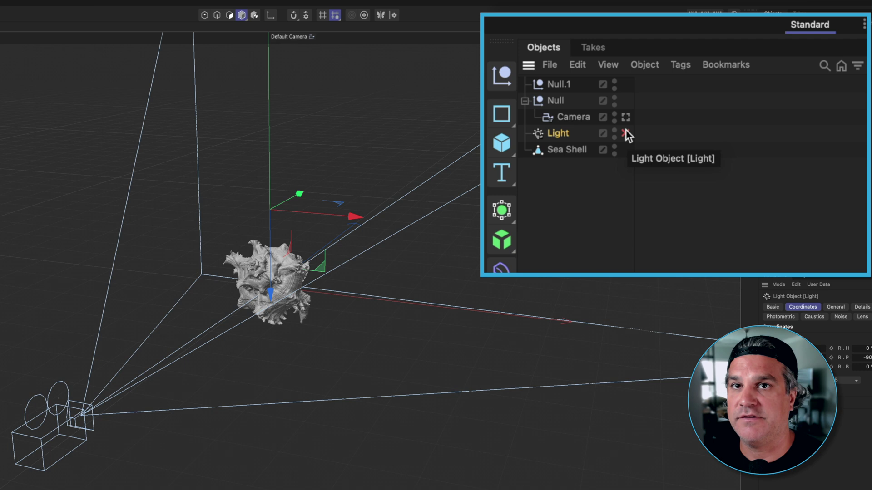
pyautogui.click(625, 132)
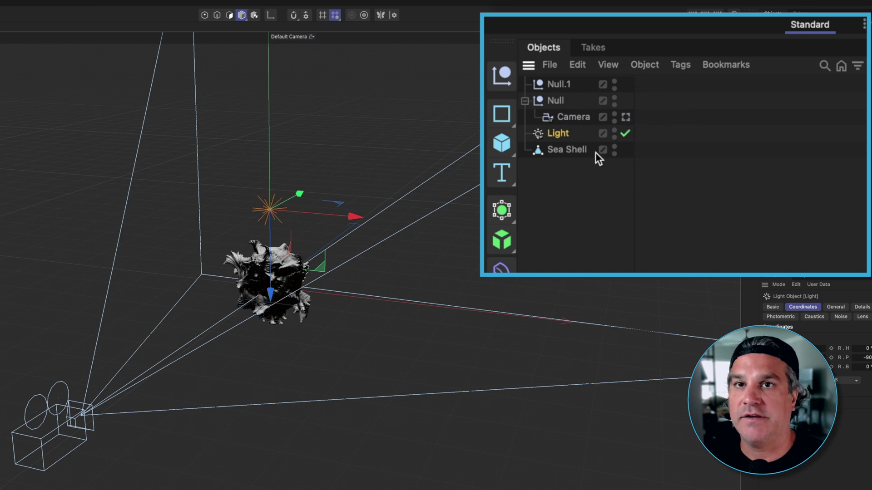
pyautogui.click(627, 118)
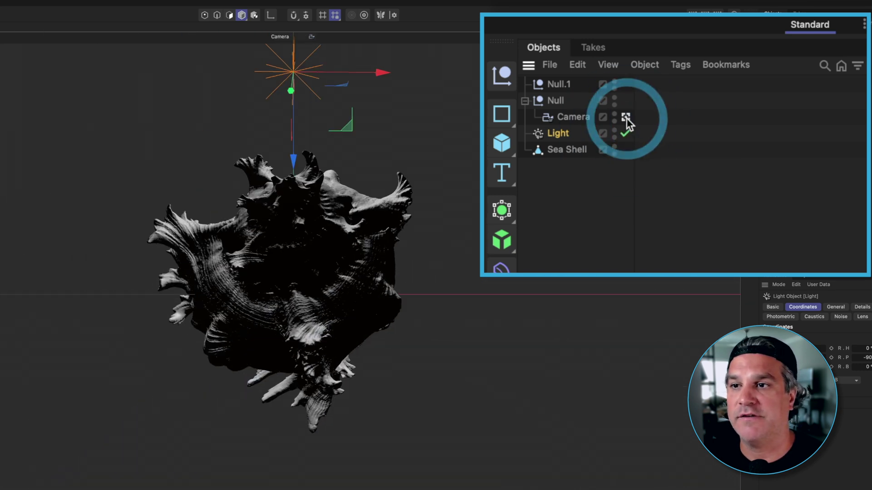
pyautogui.click(569, 113)
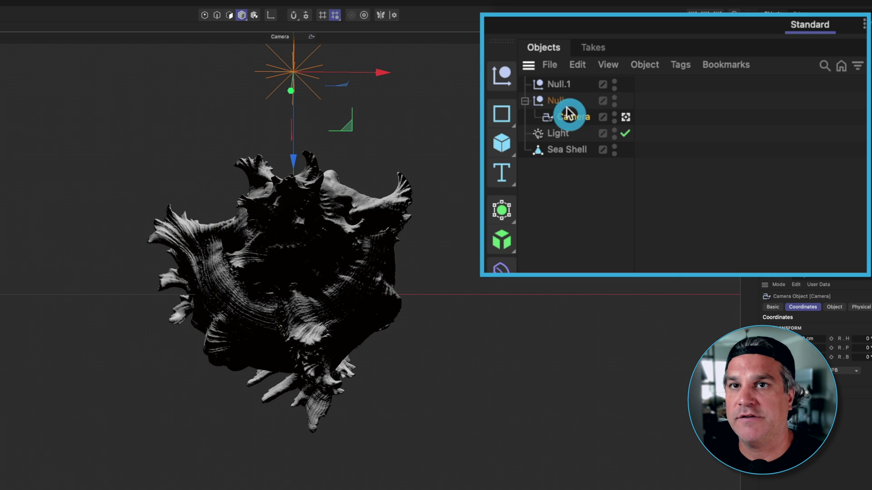
pyautogui.click(556, 101)
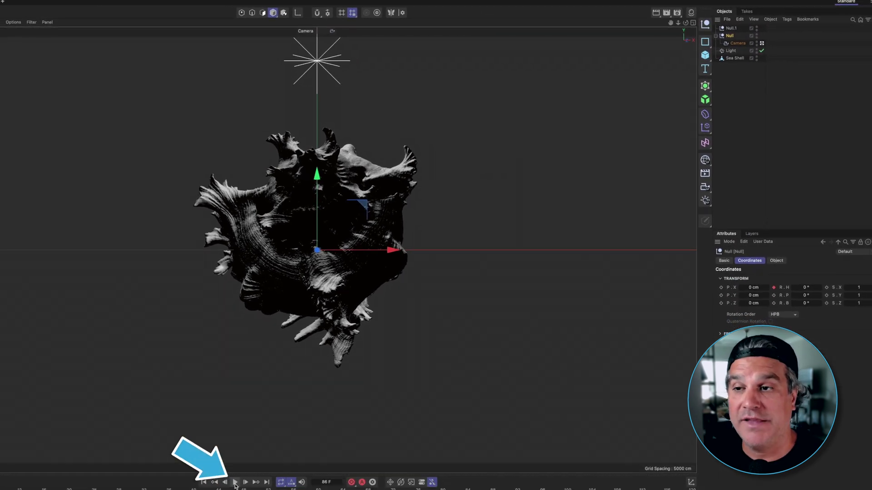
# Play the shell's rotation animation in the Cinema 4D timeline, then stop it.
pyautogui.click(235, 481)
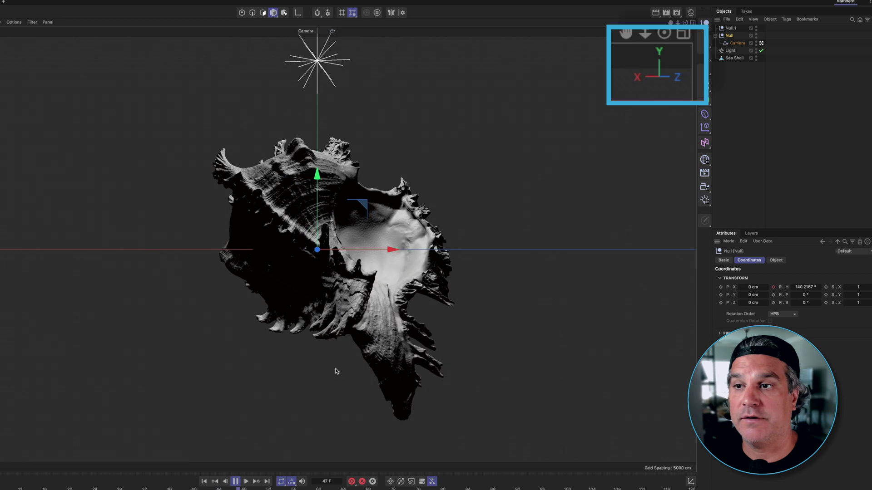
pyautogui.click(235, 482)
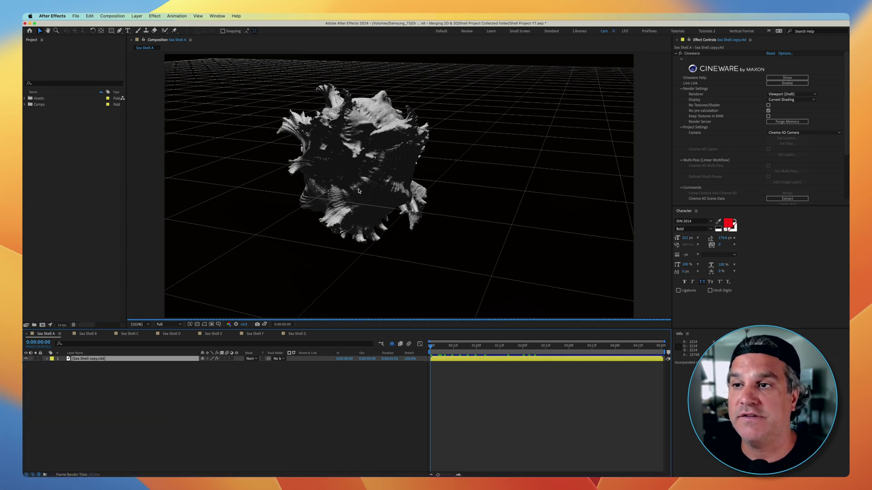
# Scrub the shell rotation to about two seconds and set the Cineware Renderer to Current.
pyautogui.click(445, 347)
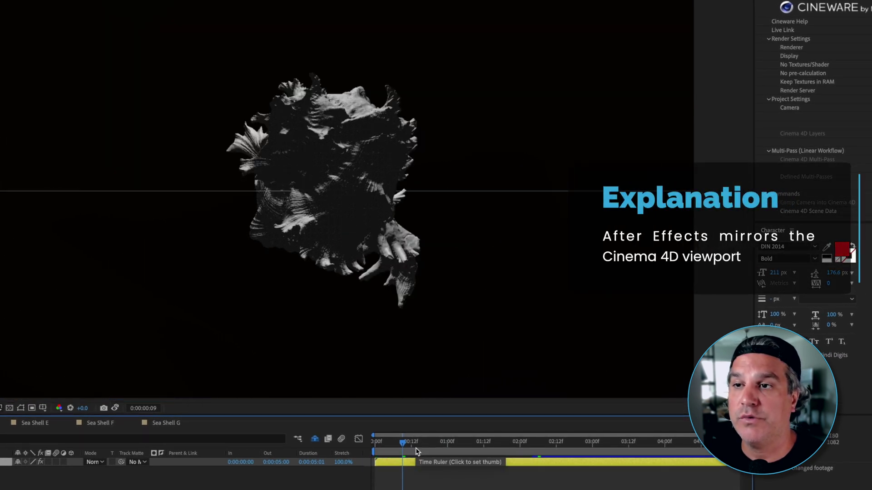
pyautogui.moveTo(440, 447); pyautogui.dragTo(469, 447)
pyautogui.moveTo(526, 452); pyautogui.dragTo(618, 454)
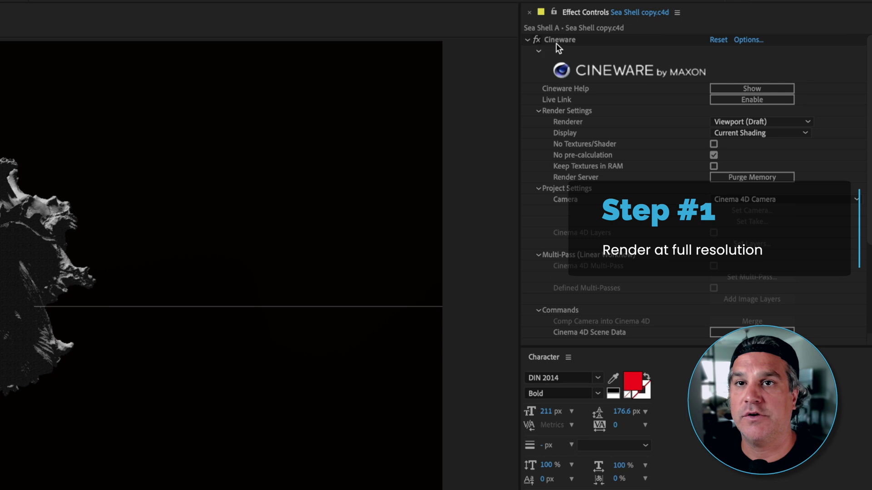
pyautogui.click(559, 39)
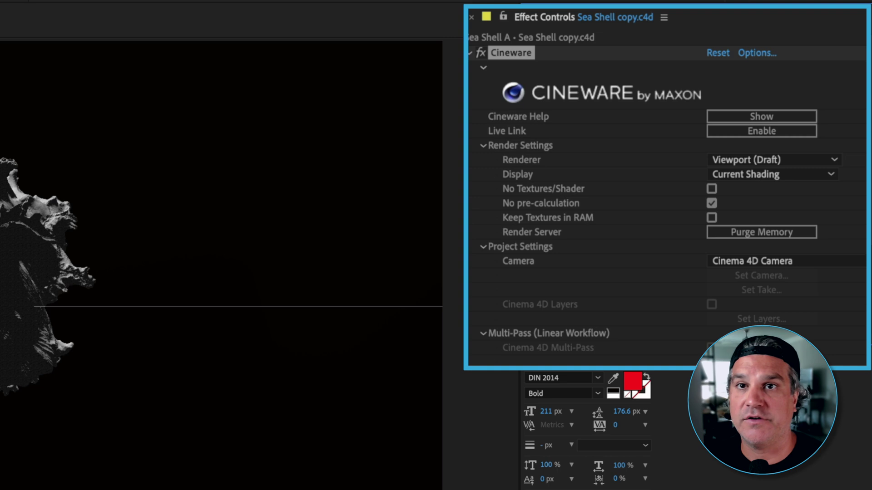
pyautogui.click(762, 163)
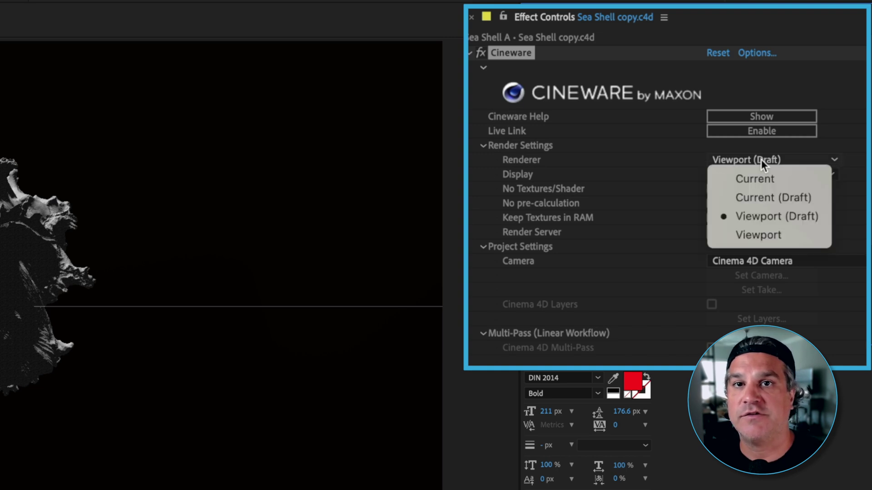
pyautogui.click(762, 178)
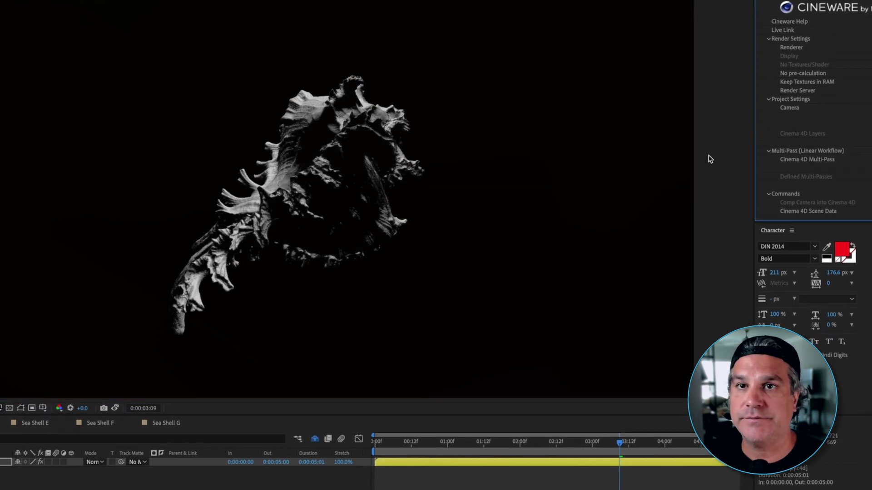
# Collapse the Cineware settings and select the Curves effect.
pyautogui.click(649, 40)
pyautogui.click(680, 50)
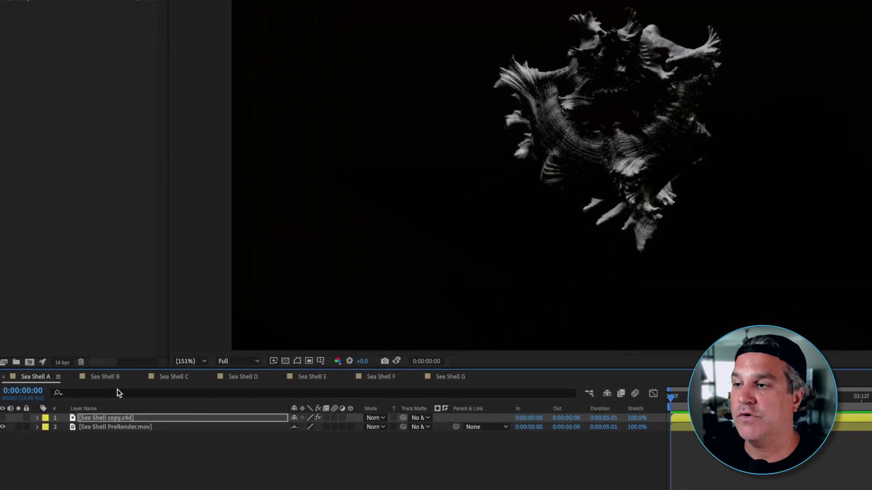
# In Sea Shell B, show the hexagon Sacred 01.ai layer, reveal its Rotation and preview the spin.
pyautogui.click(105, 379)
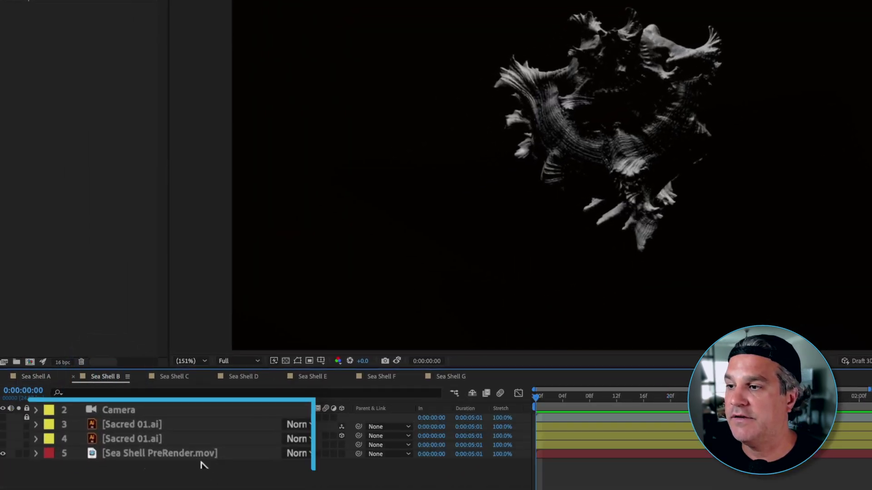
pyautogui.click(130, 453)
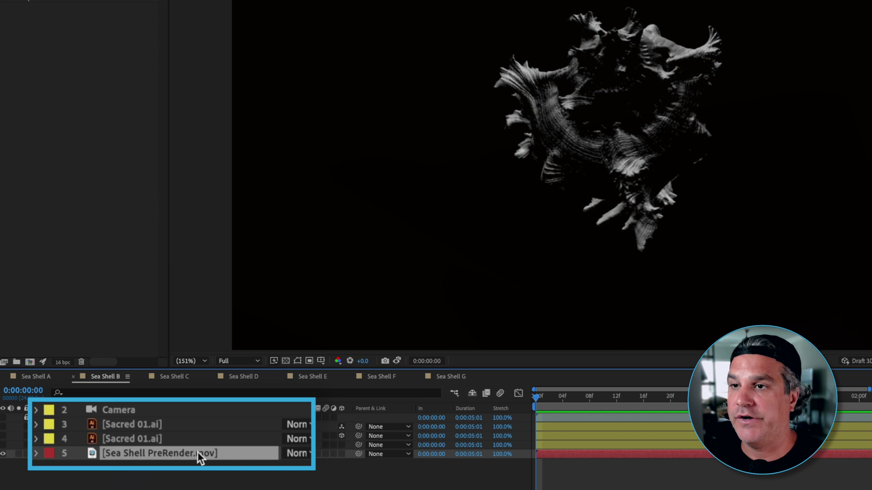
pyautogui.click(140, 438)
pyautogui.click(3, 446)
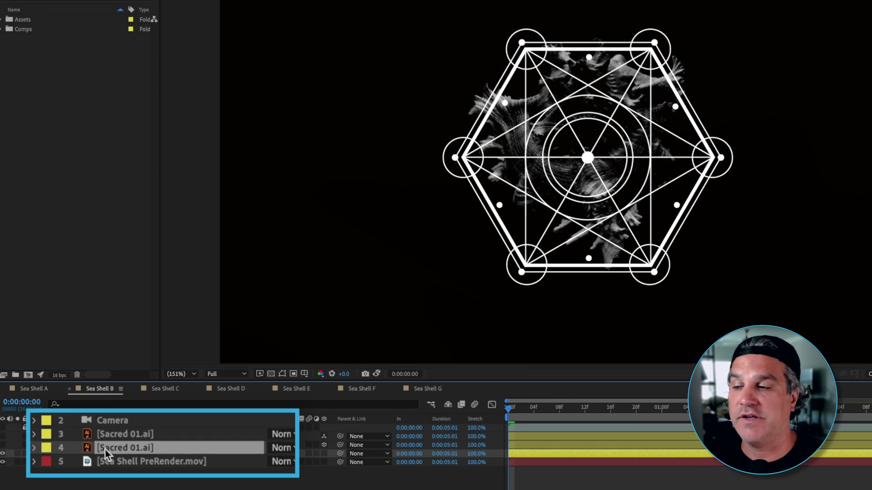
pyautogui.press('r')
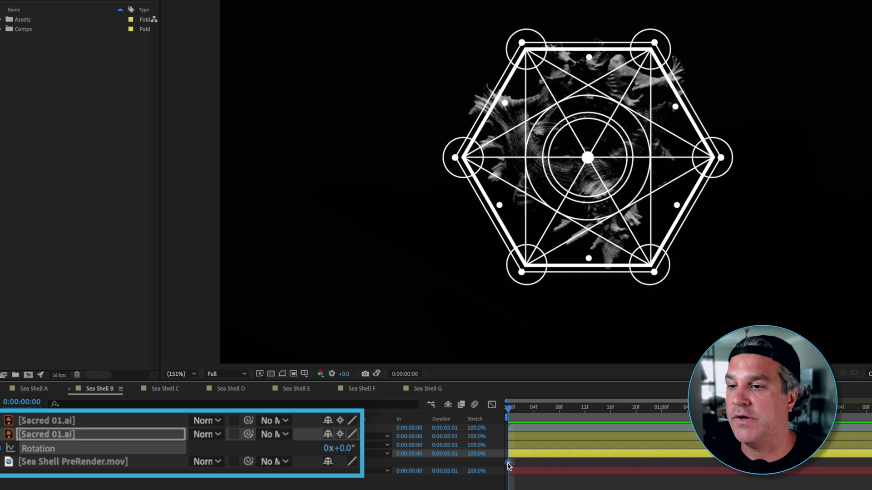
pyautogui.press('space')
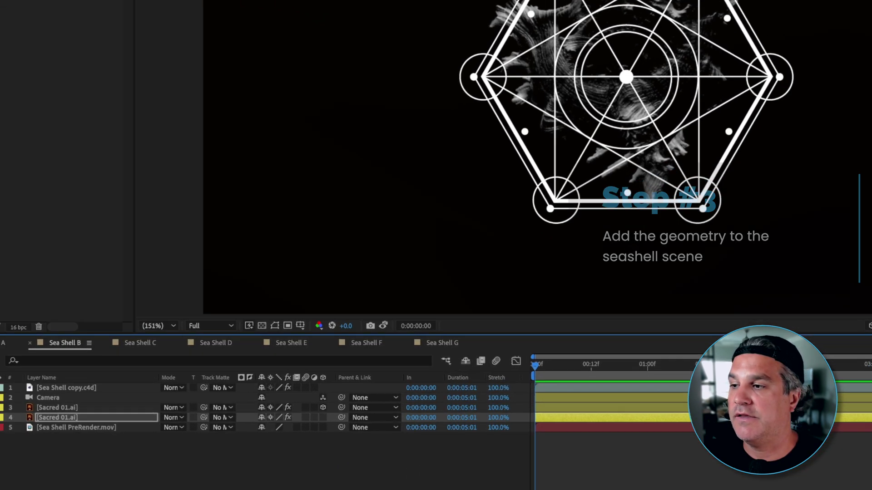
# Hide the hexagon Sacred 01.ai layer, then unlock and select the Sea Shell copy.c4d layer.
pyautogui.click(0, 445)
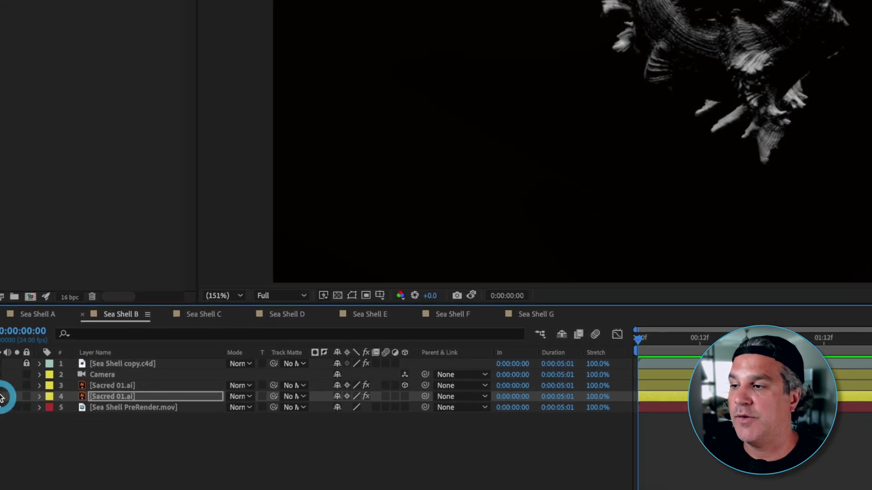
pyautogui.click(122, 385)
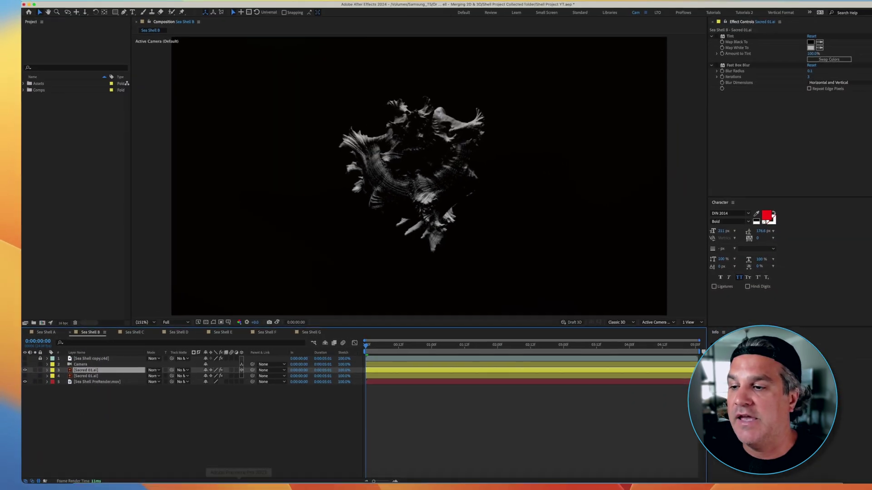
pyautogui.click(268, 469)
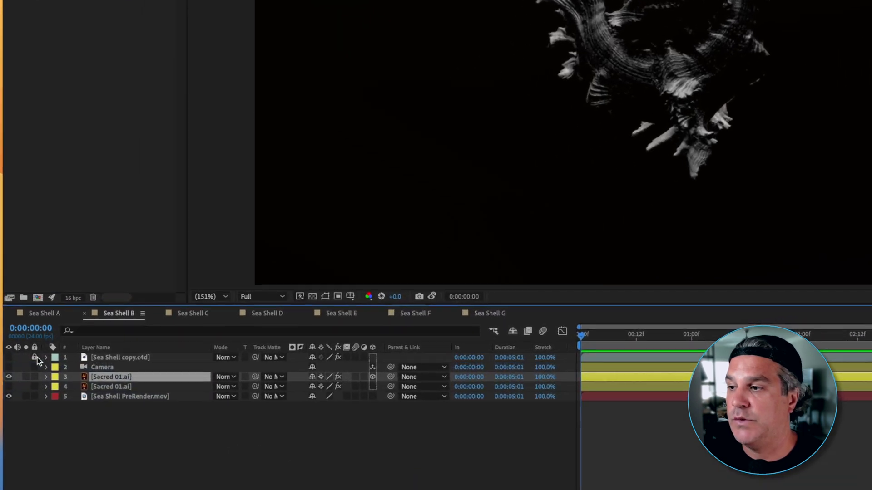
pyautogui.click(41, 358)
pyautogui.click(81, 358)
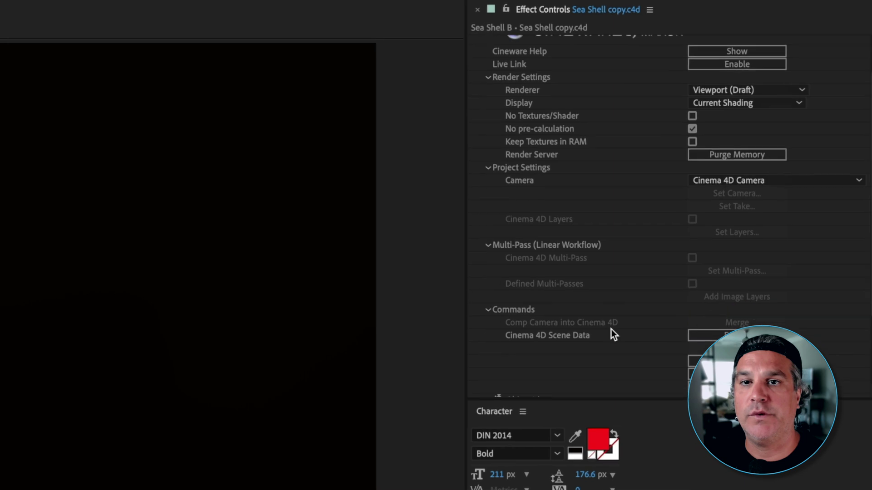
# Extract the Cinema 4D scene data and delete the resulting Camera and Light layers.
pyautogui.click(570, 296)
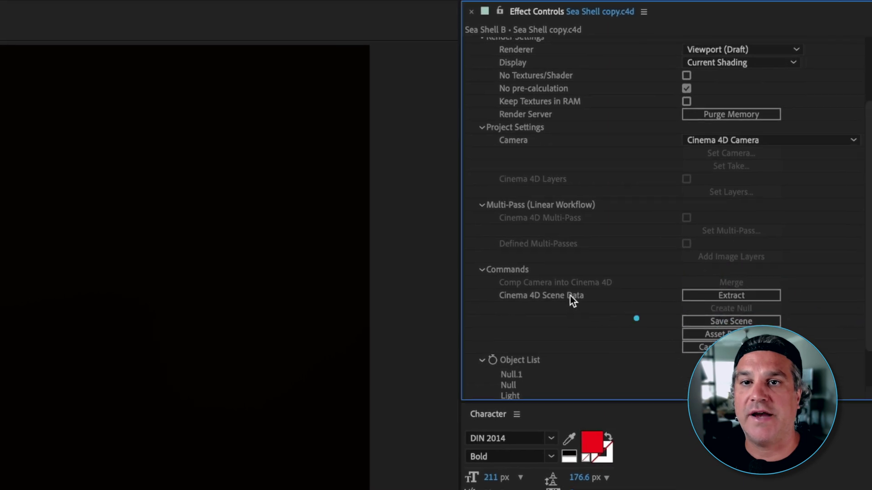
pyautogui.click(731, 296)
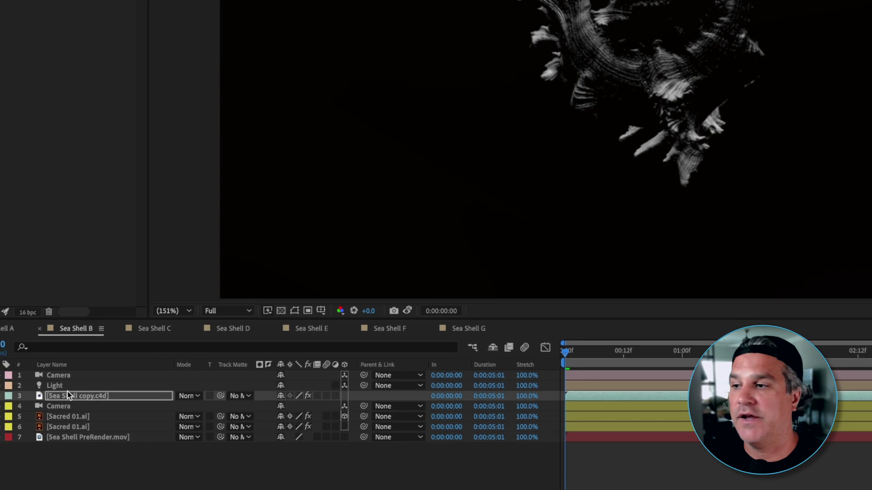
pyautogui.click(105, 361)
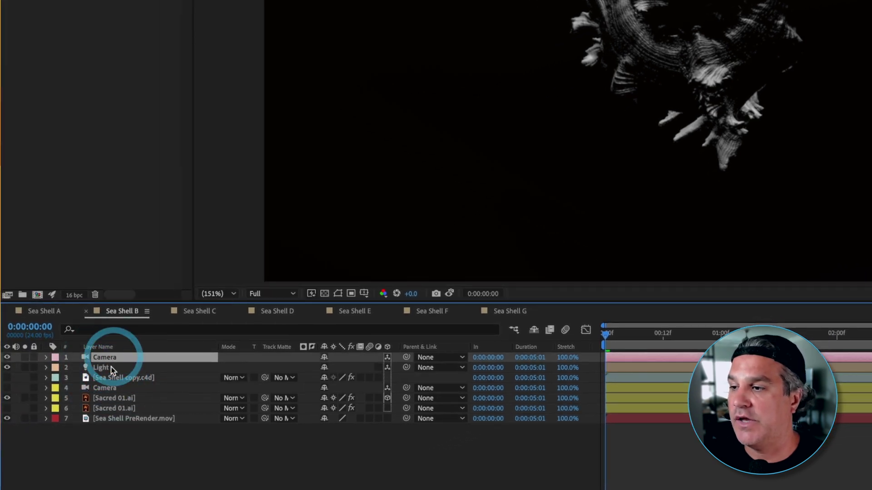
pyautogui.keyDown('shift'); pyautogui.click(111, 368); pyautogui.keyUp('shift')
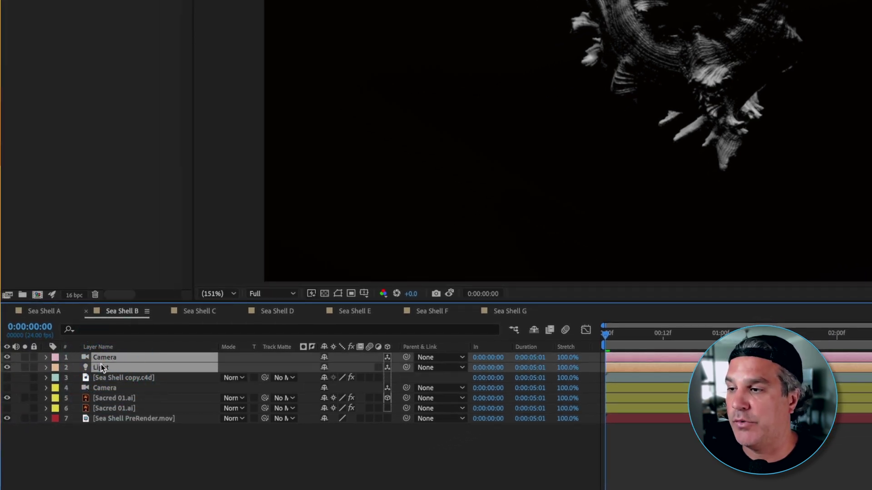
pyautogui.press('Delete')
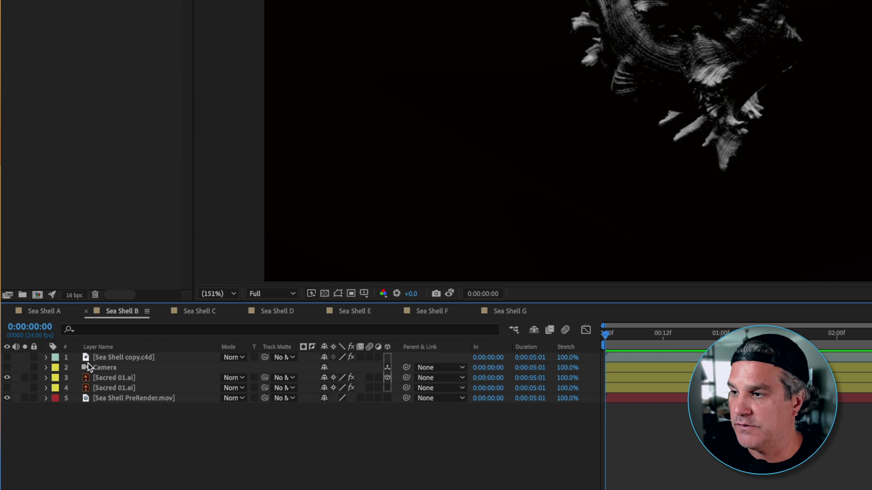
# Lock the Sea Shell copy.c4d layer, select the Sacred 01.ai layer, and return to Cinema 4D.
pyautogui.click(121, 359)
pyautogui.click(33, 358)
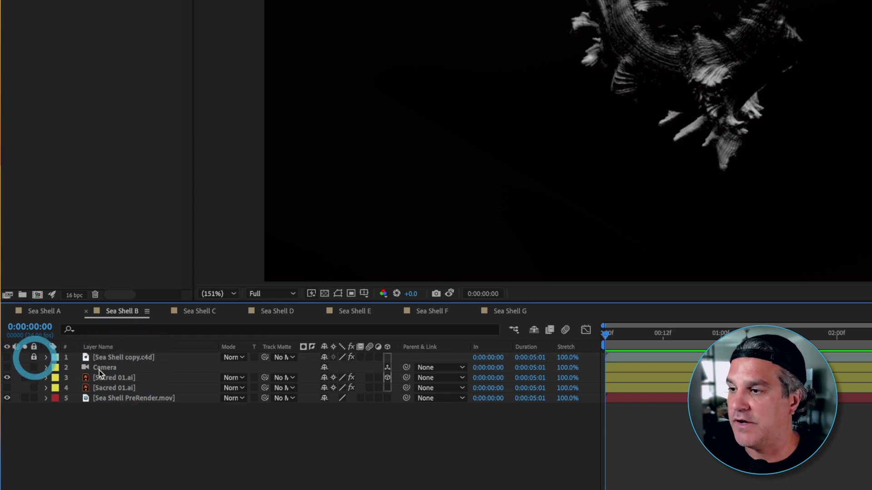
pyautogui.click(103, 367)
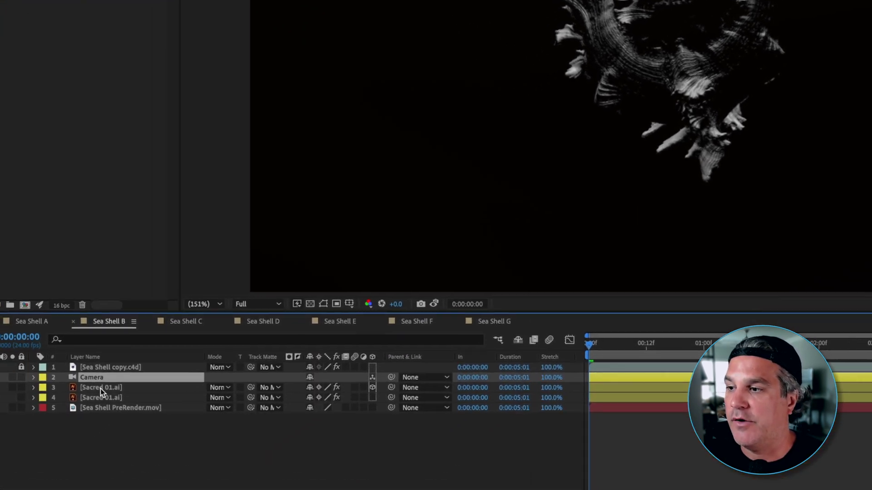
pyautogui.click(107, 380)
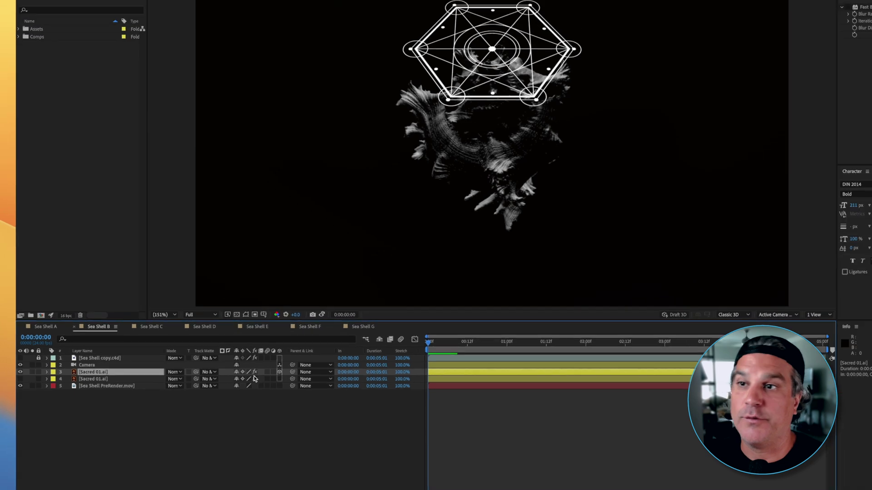
pyautogui.click(267, 469)
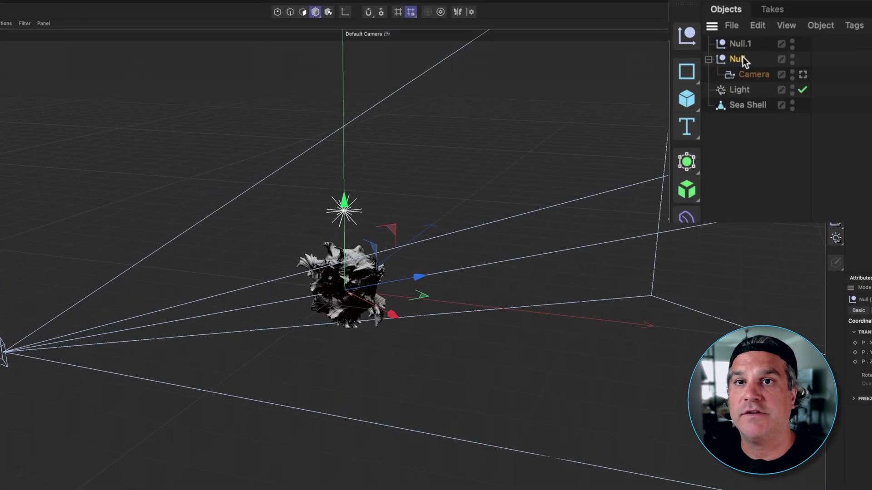
# Check Null.1's position coordinates: X 0, Y 40, Z -40 cm.
pyautogui.click(721, 57)
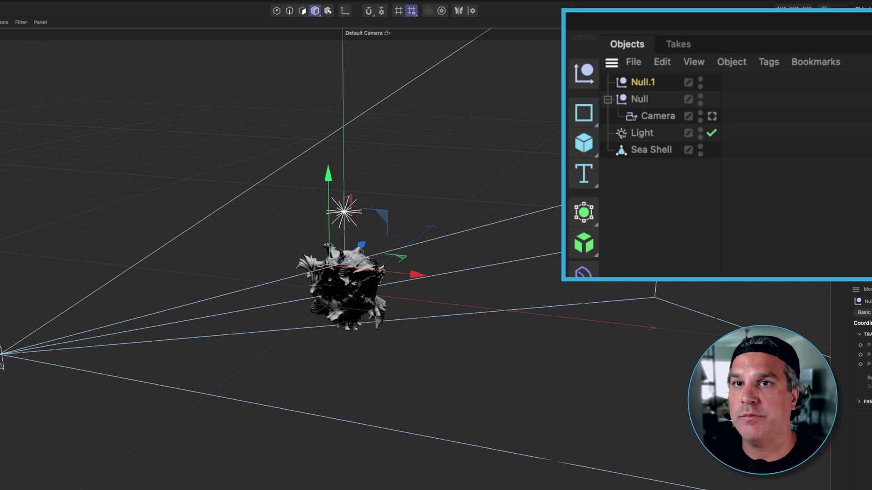
pyautogui.scroll(10, 336, 107)
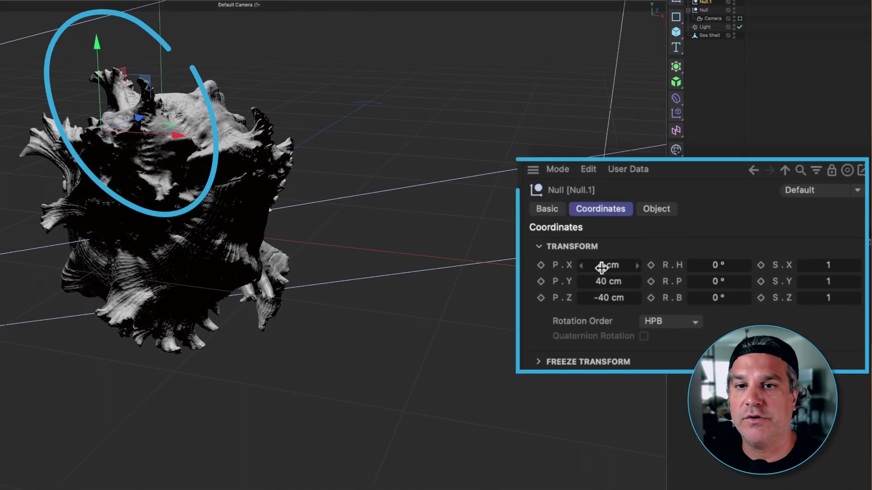
pyautogui.click(602, 264)
pyautogui.click(599, 281)
pyautogui.click(606, 297)
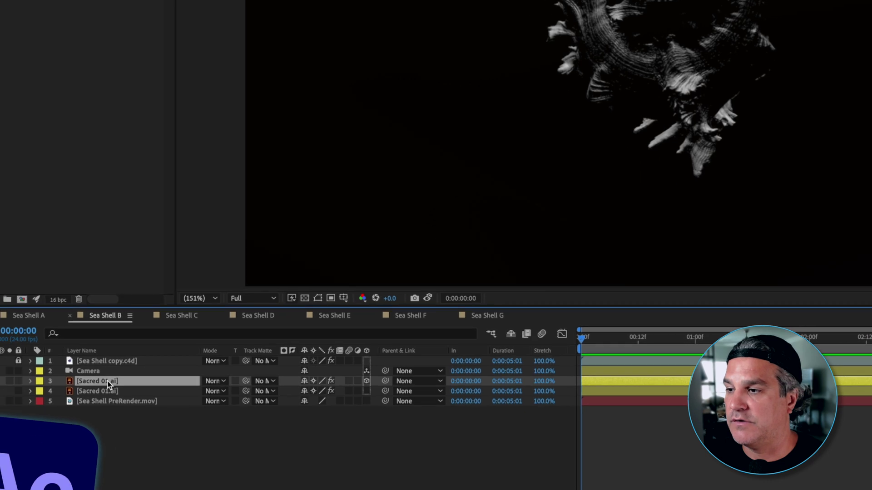
# Show the Sacred 01.ai layer's Position values and preview the animation.
pyautogui.click(134, 380)
pyautogui.press('p')
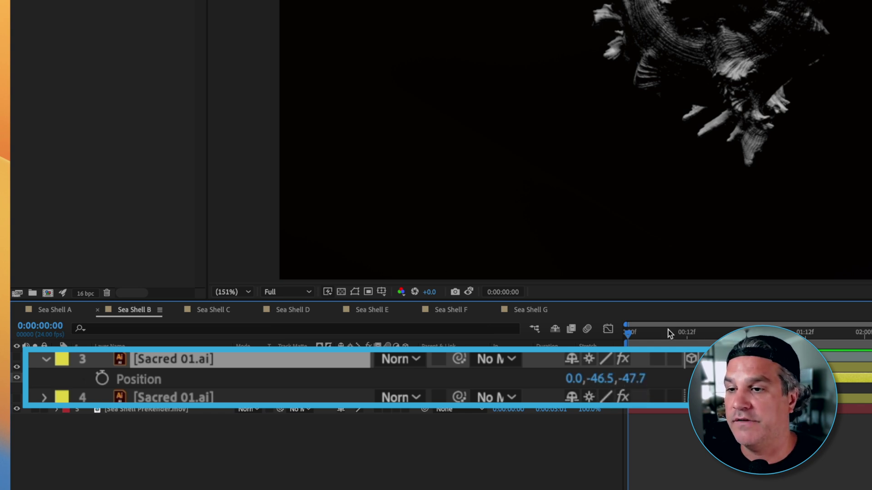
pyautogui.press('space')
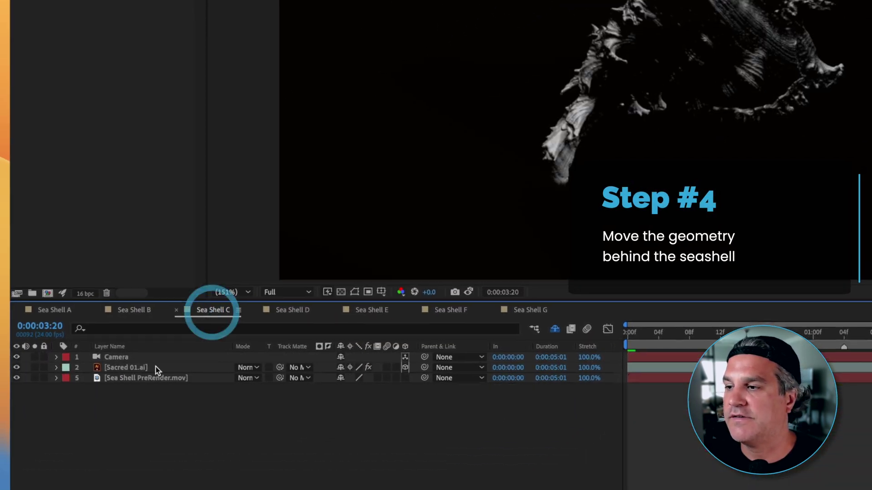
# Split the Sacred 01.ai layer at 0:00:01:04, where the geometry passes the shell.
pyautogui.click(126, 367)
pyautogui.press('Home')
pyautogui.moveTo(629, 336); pyautogui.dragTo(675, 336)
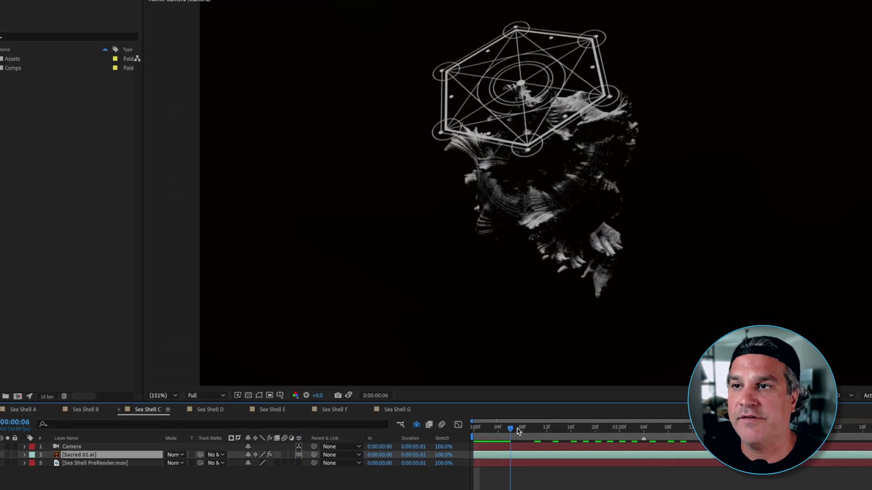
pyautogui.moveTo(519, 431); pyautogui.dragTo(644, 457)
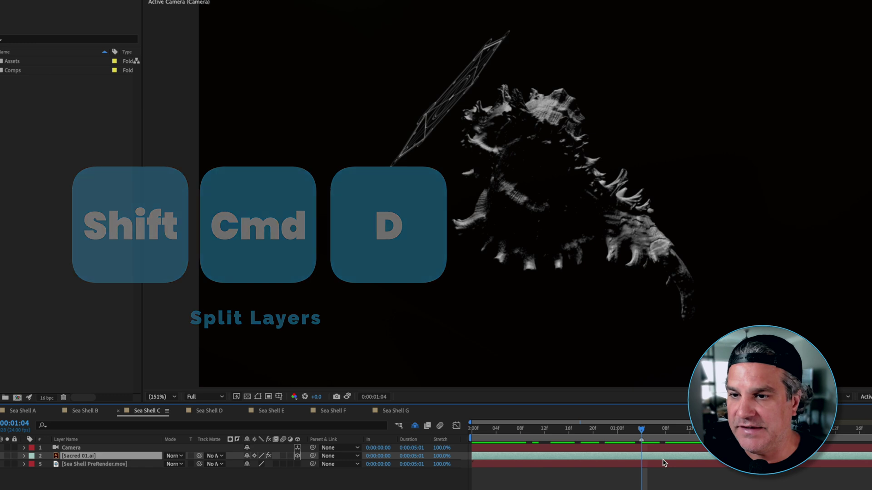
pyautogui.press('shift+super+d')
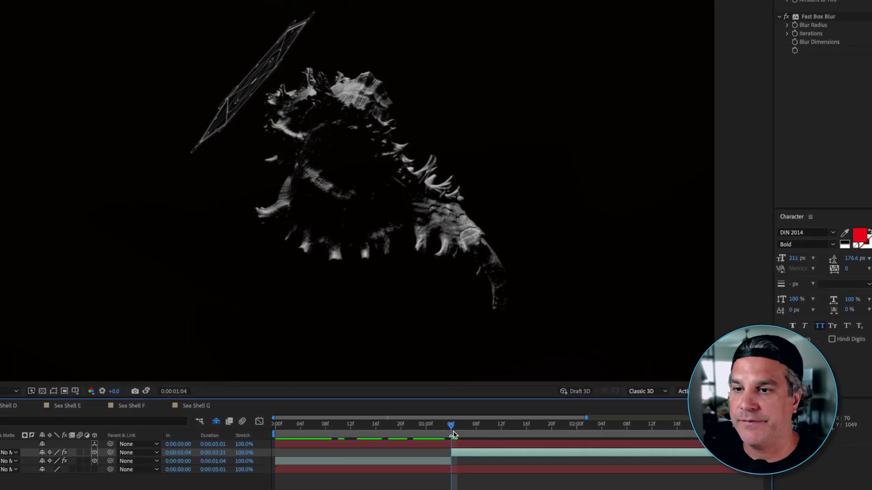
# Split the geometry layer again at the next crossing, 0:00:03:20.
pyautogui.moveTo(456, 428); pyautogui.dragTo(688, 418)
pyautogui.moveTo(606, 430); pyautogui.dragTo(643, 431)
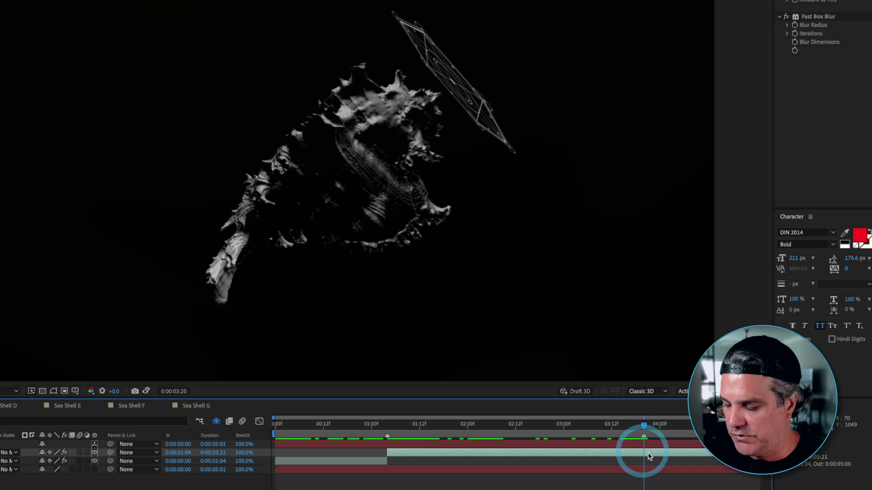
pyautogui.hotkey('ctrl', 'shift', 'd')
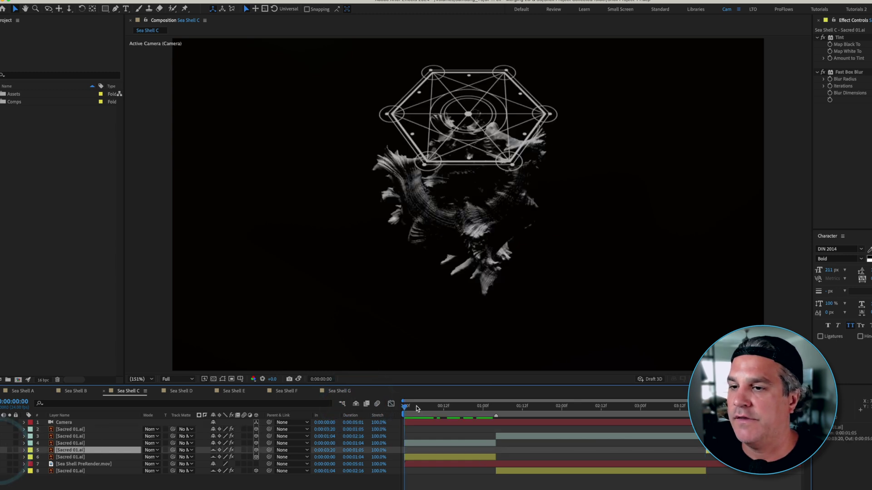
# Scrub through the animation to check geometry layers 6 and 8 against the Sea Shell PreRender.
pyautogui.click(420, 458)
pyautogui.moveTo(408, 410); pyautogui.dragTo(506, 486)
pyautogui.click(510, 472)
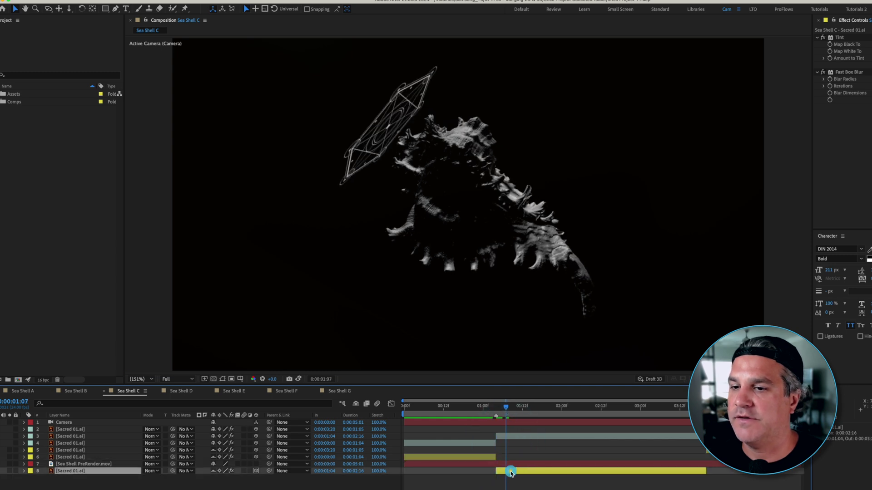
pyautogui.click(505, 465)
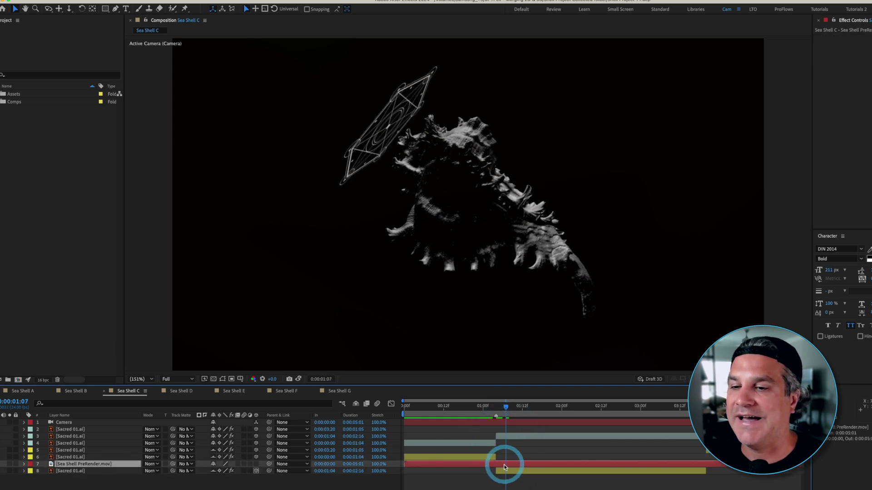
pyautogui.click(514, 472)
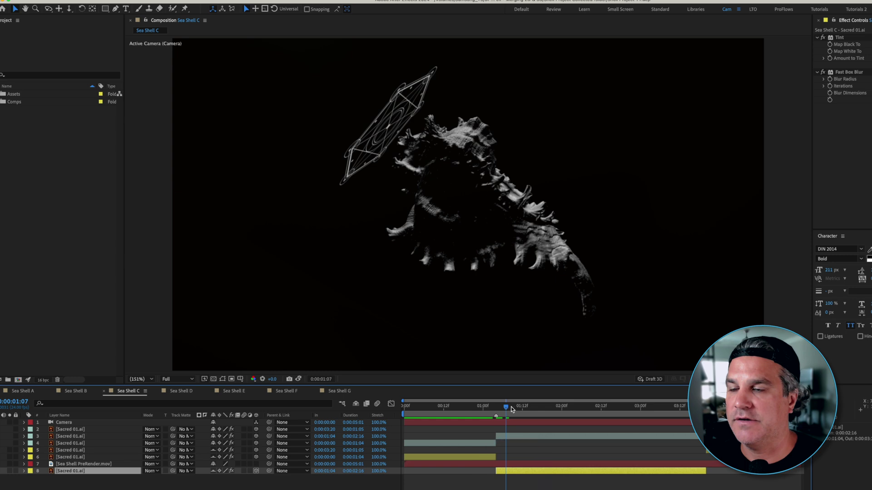
pyautogui.moveTo(506, 408); pyautogui.dragTo(706, 431)
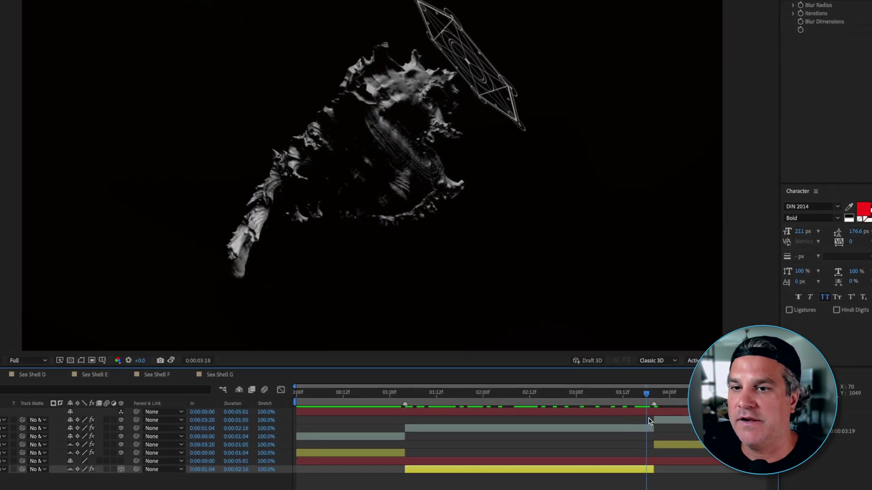
# Check geometry layer 5 against the shell near 0:00:03:20, then switch to Sea Shell D.
pyautogui.moveTo(649, 421); pyautogui.dragTo(652, 416)
pyautogui.click(675, 445)
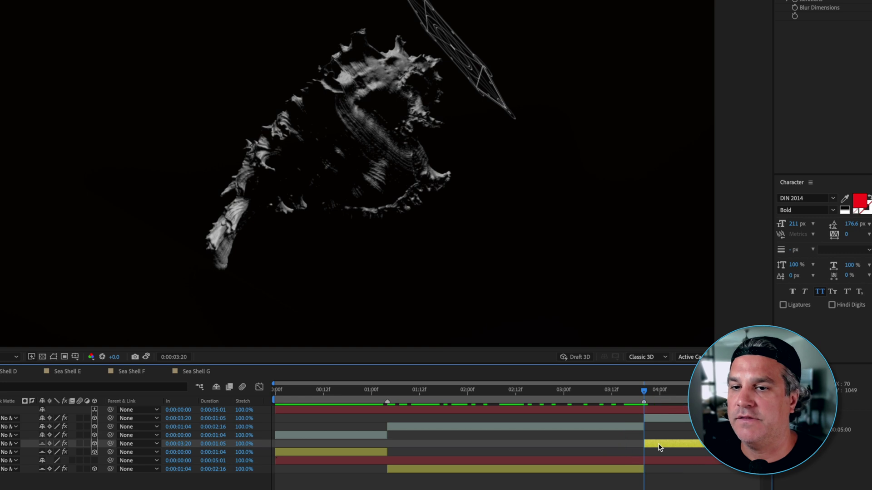
pyautogui.click(658, 462)
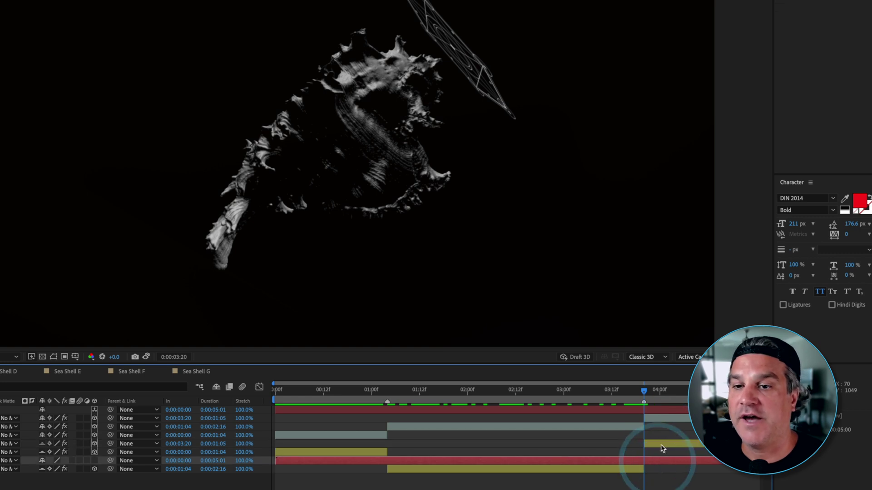
pyautogui.moveTo(645, 392); pyautogui.dragTo(567, 392)
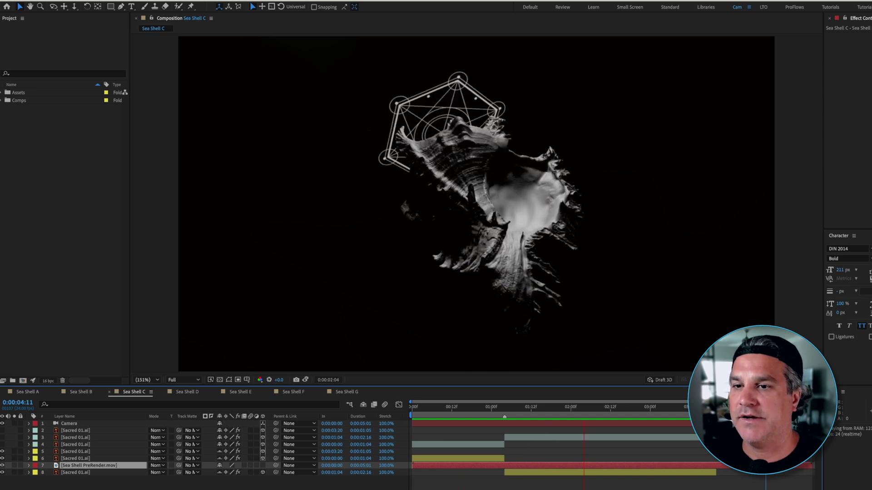
pyautogui.moveTo(615, 408); pyautogui.dragTo(589, 431)
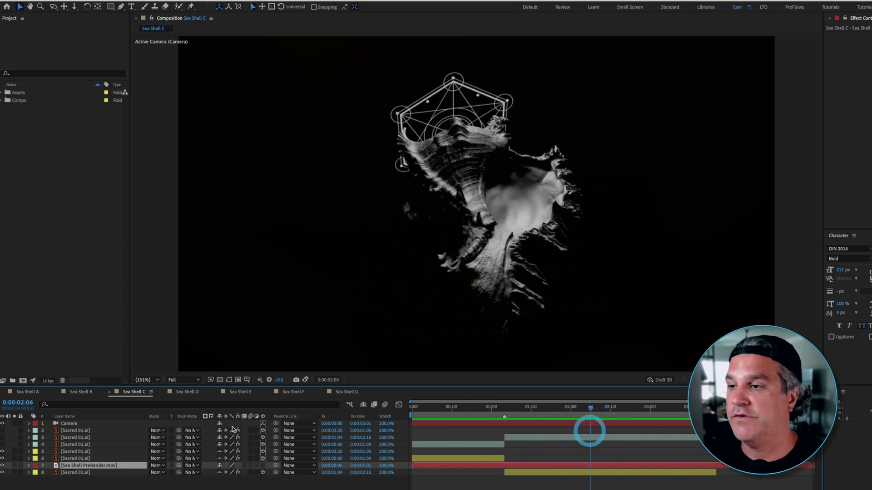
pyautogui.click(187, 392)
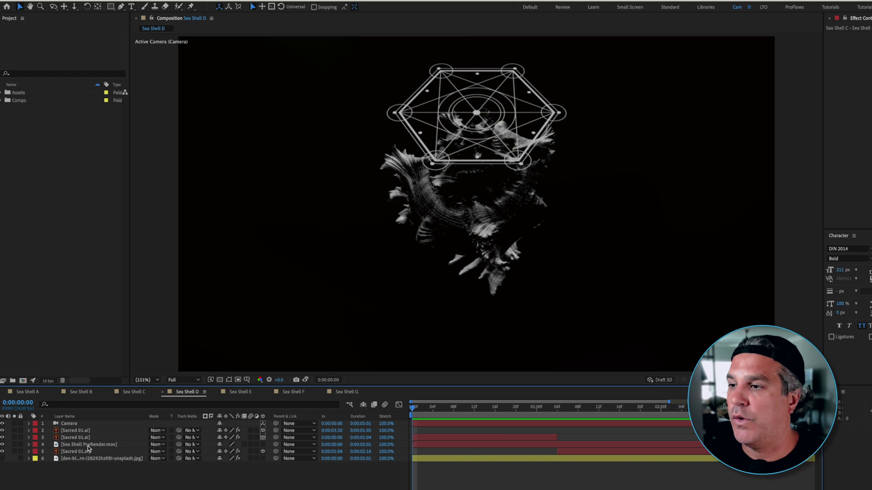
# Show the forest photo layer behind the shell and preview the rotation from frame 20.
pyautogui.click(84, 460)
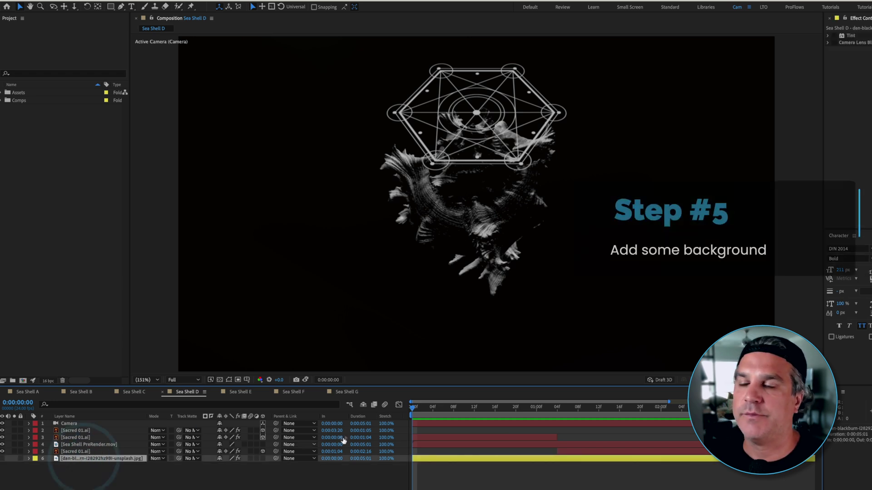
pyautogui.click(3, 459)
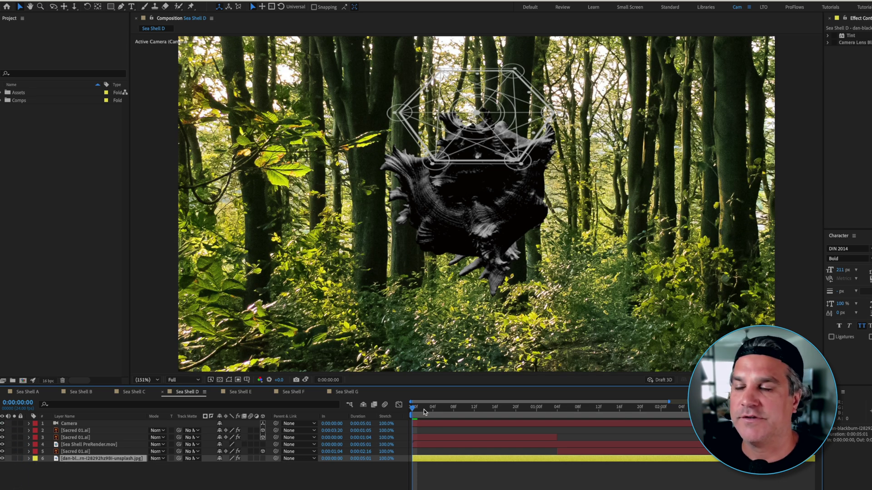
pyautogui.moveTo(423, 410); pyautogui.dragTo(503, 435)
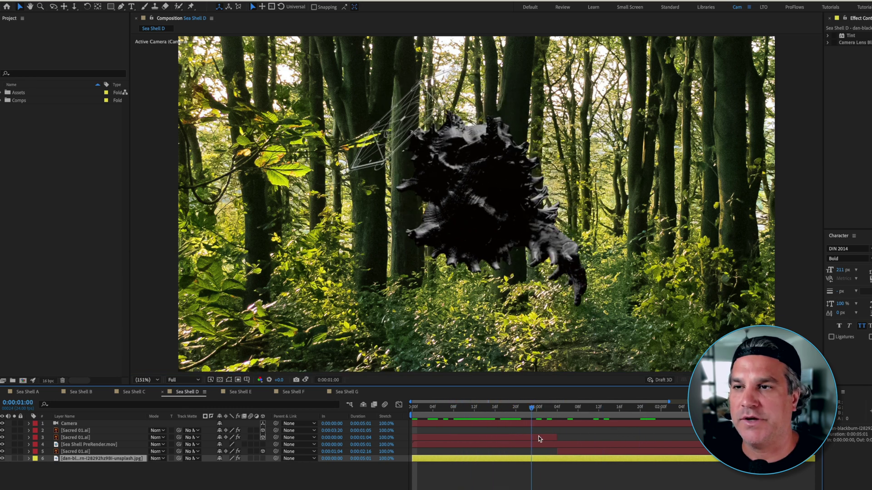
pyautogui.press('space')
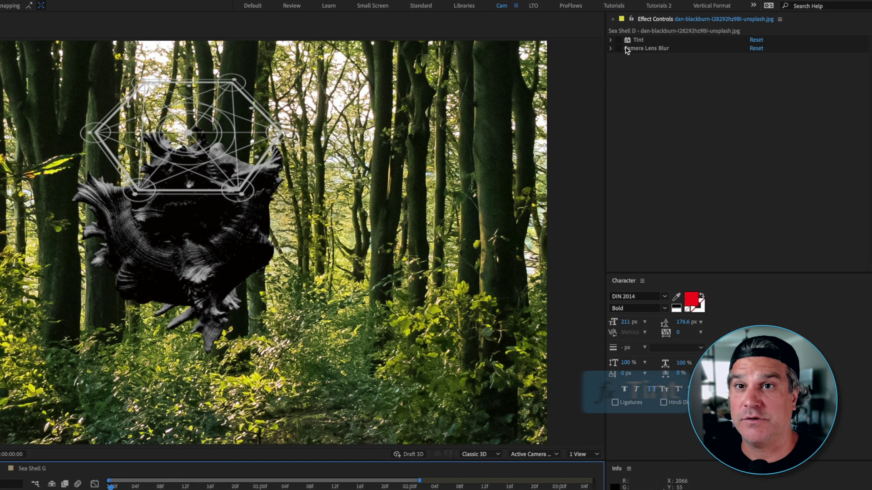
# Tint the forest photo grey and enable Camera Lens Blur at radius 25, checking frame 20.
pyautogui.click(611, 40)
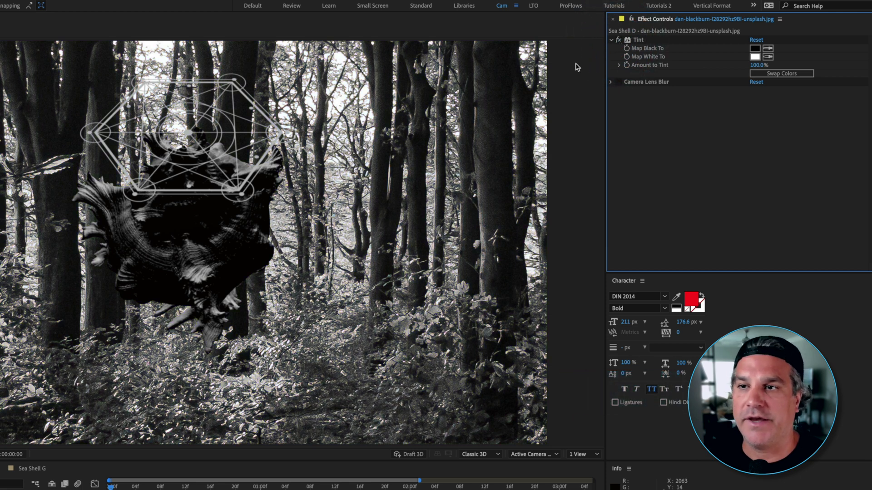
pyautogui.click(643, 83)
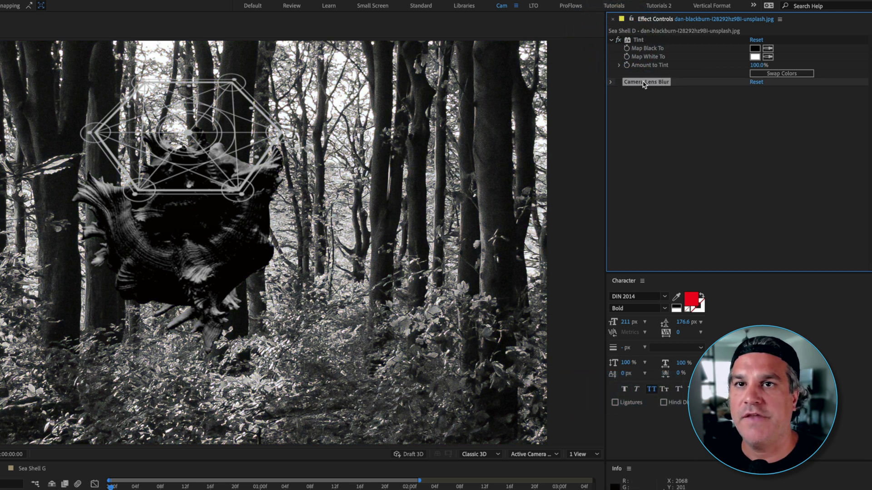
pyautogui.click(611, 83)
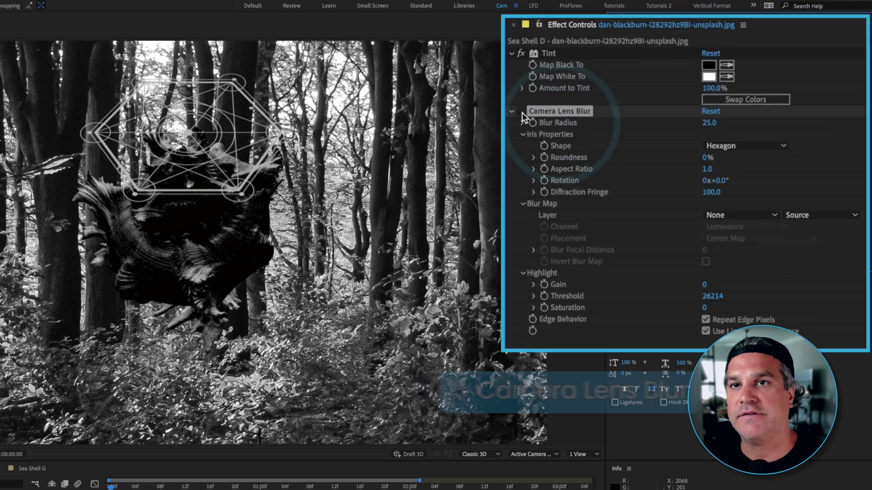
pyautogui.click(521, 111)
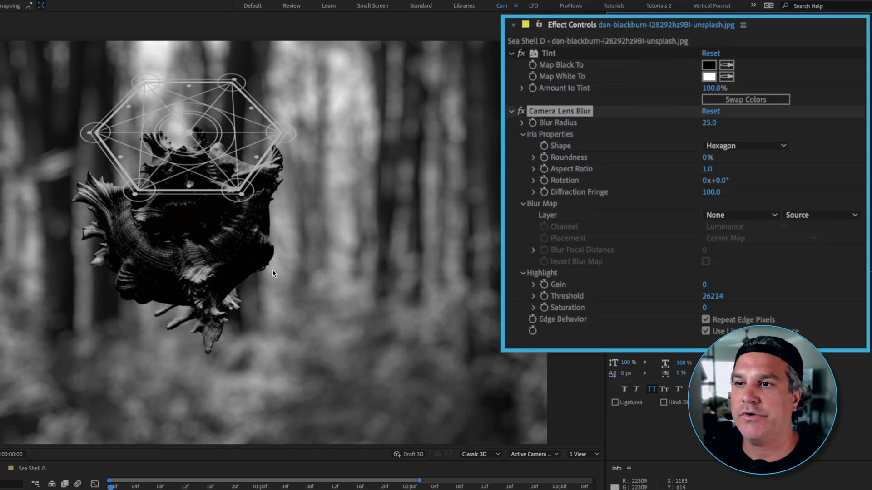
pyautogui.moveTo(159, 476); pyautogui.dragTo(231, 487)
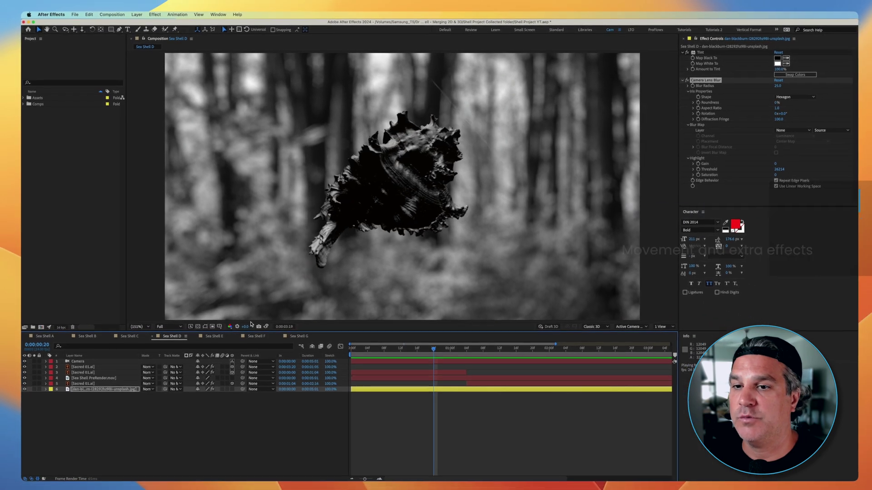
# In Sea Shell E, select the FX1 layer and inspect its Transform Position property.
pyautogui.click(214, 336)
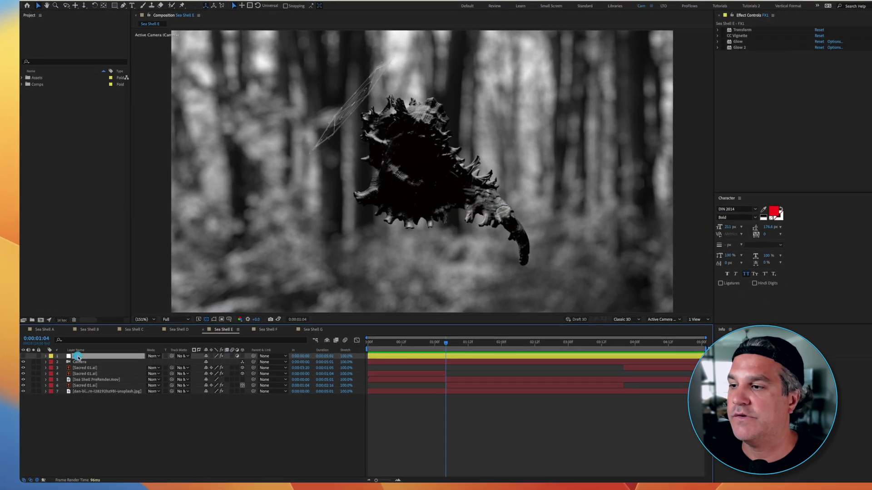
pyautogui.click(75, 358)
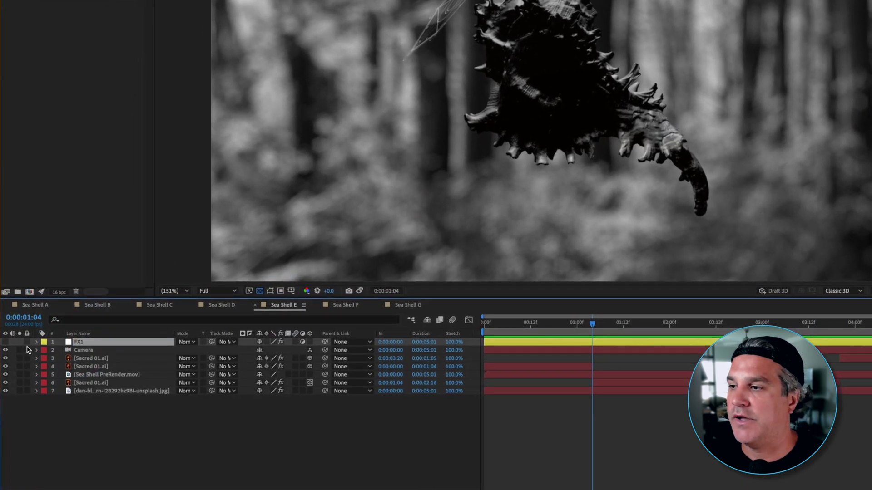
pyautogui.click(6, 343)
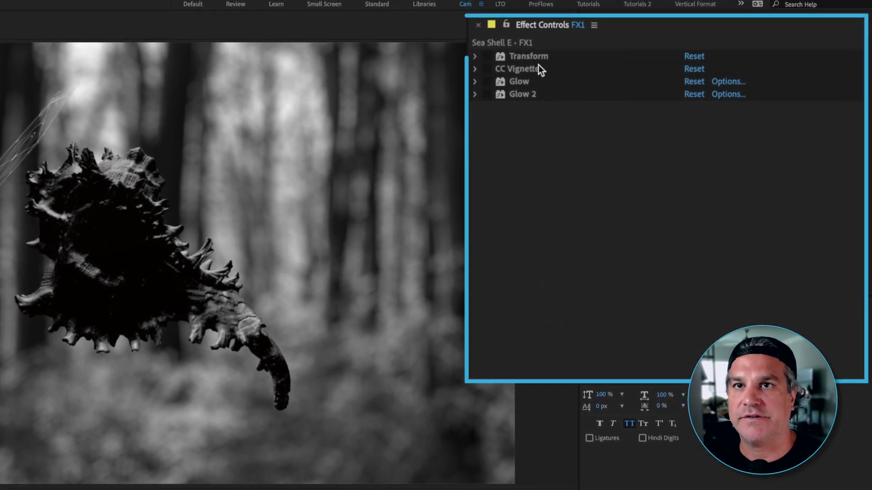
pyautogui.click(528, 56)
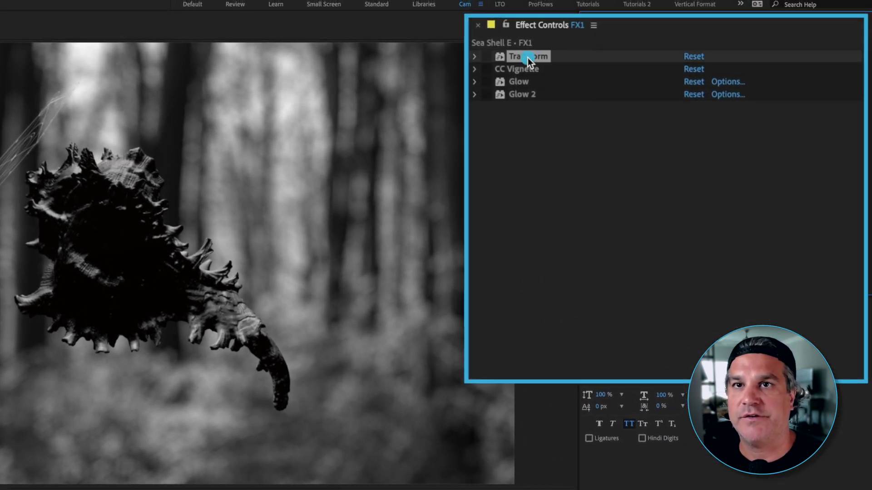
pyautogui.click(474, 56)
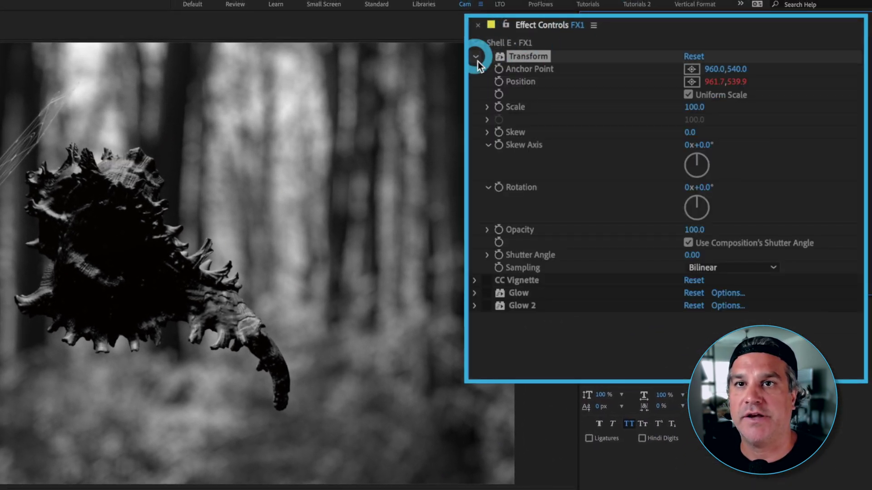
pyautogui.click(527, 83)
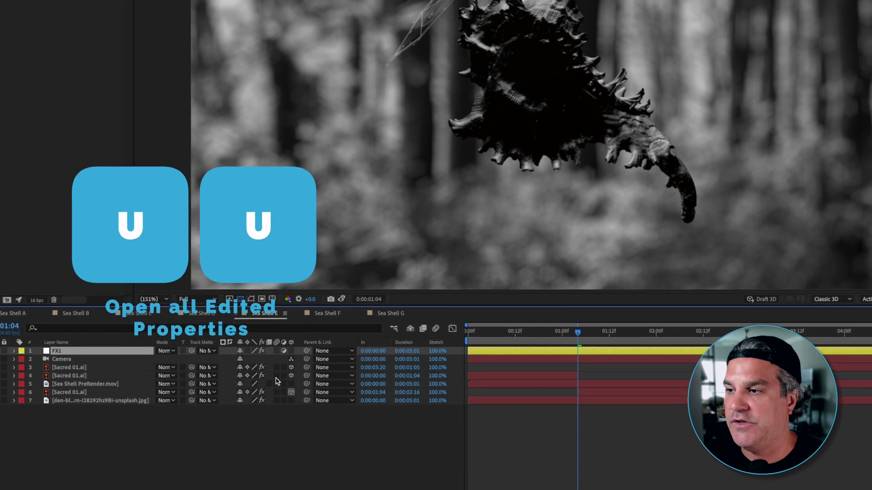
# Reveal FX1's wiggle(50,3) Position expression with U and preview the shaking.
pyautogui.press('u')
pyautogui.press('u')
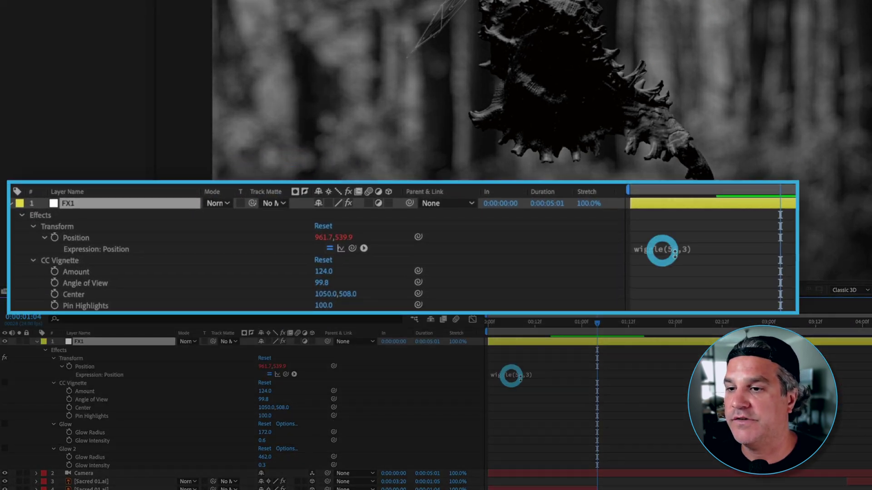
pyautogui.click(525, 378)
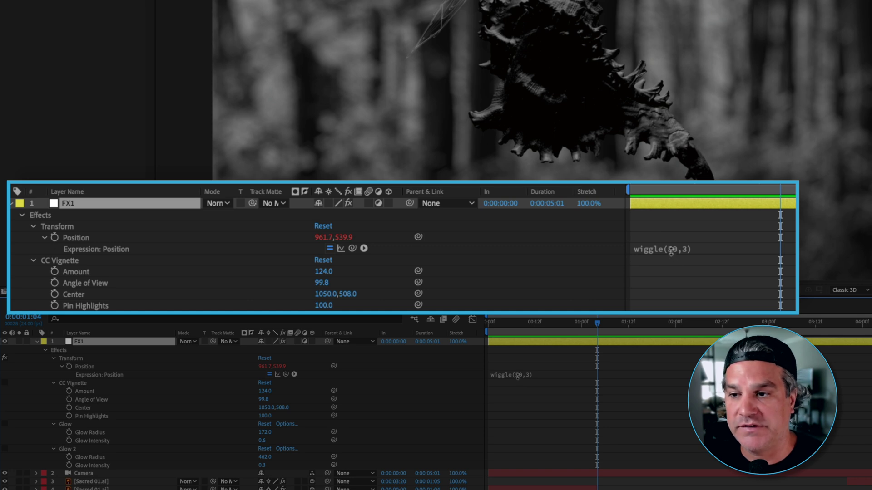
pyautogui.moveTo(513, 375); pyautogui.dragTo(555, 377)
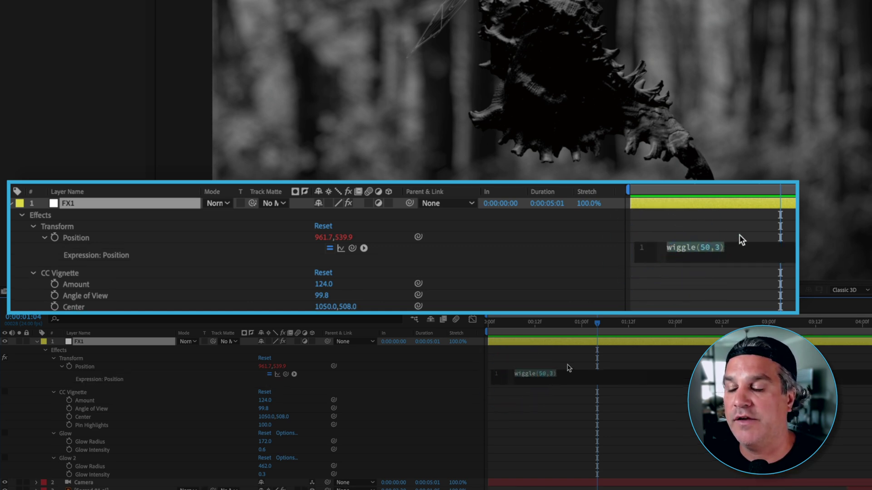
pyautogui.click(568, 369)
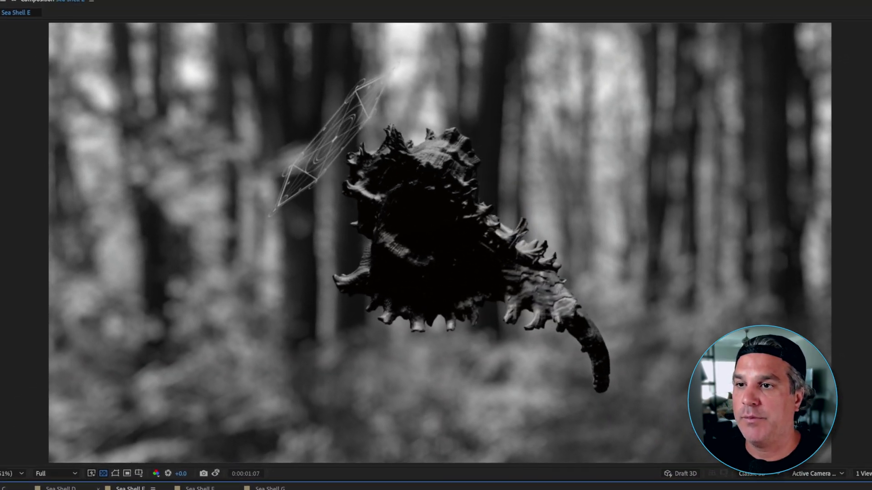
pyautogui.press('space')
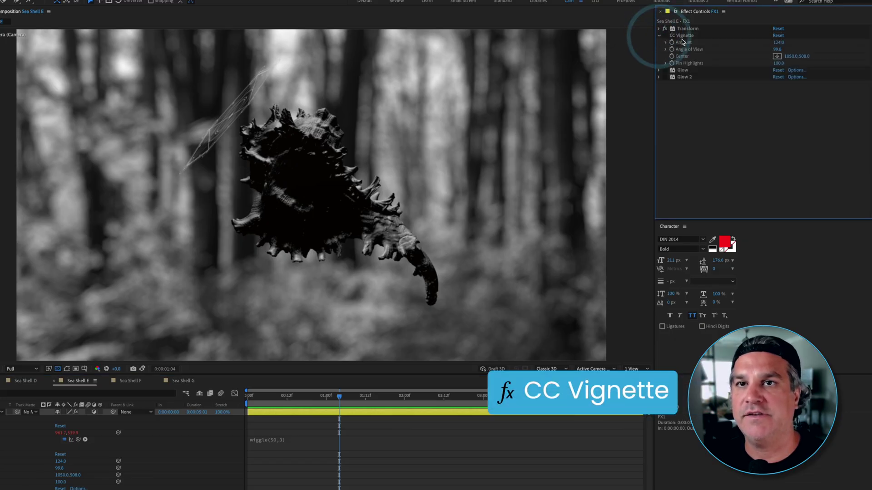
# Enable FX1's CC Vignette (Amount 124, Angle of View 99.8), comparing it off and on.
pyautogui.click(672, 36)
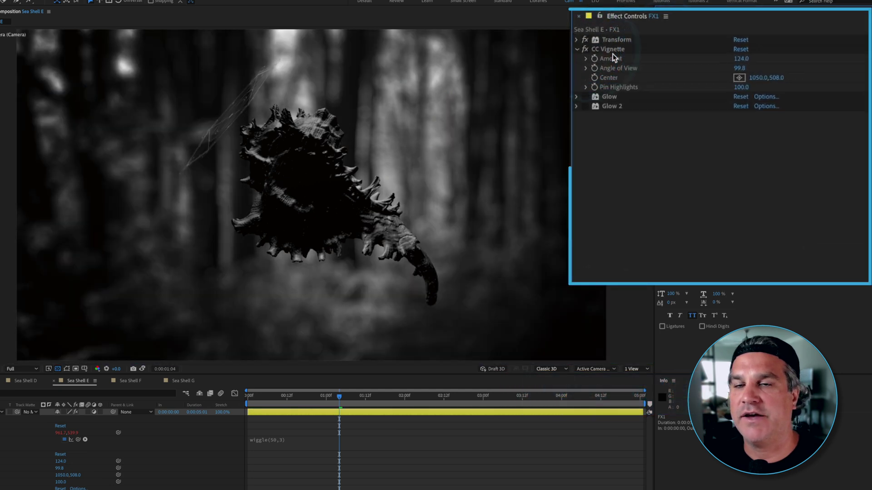
pyautogui.click(585, 50)
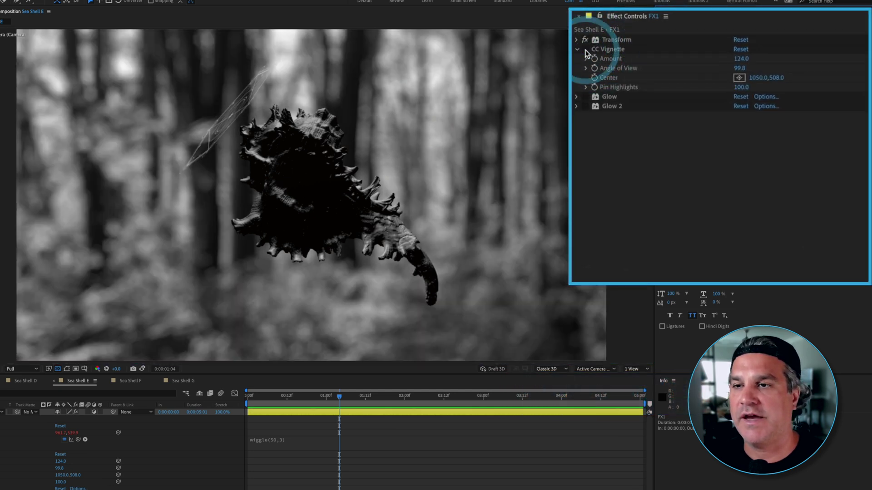
pyautogui.click(586, 50)
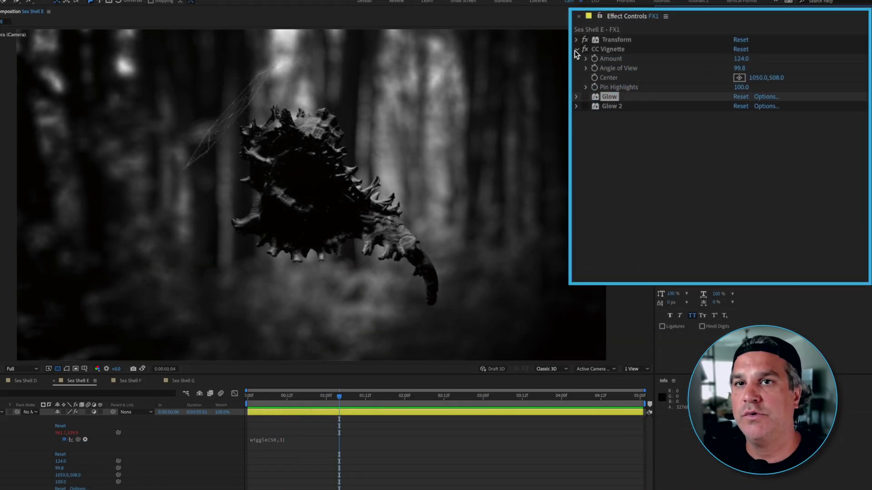
# Review FX1's Glow and Glow 2 settings, then move the playhead to a later frame.
pyautogui.click(575, 50)
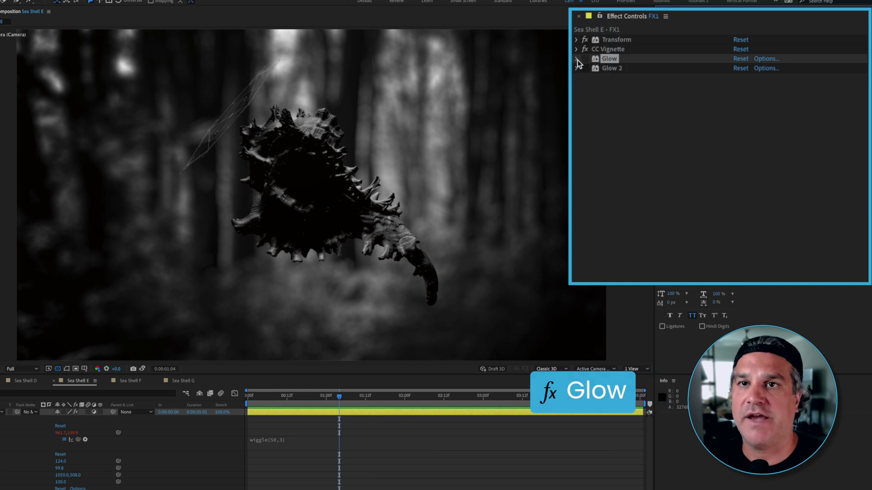
pyautogui.click(577, 60)
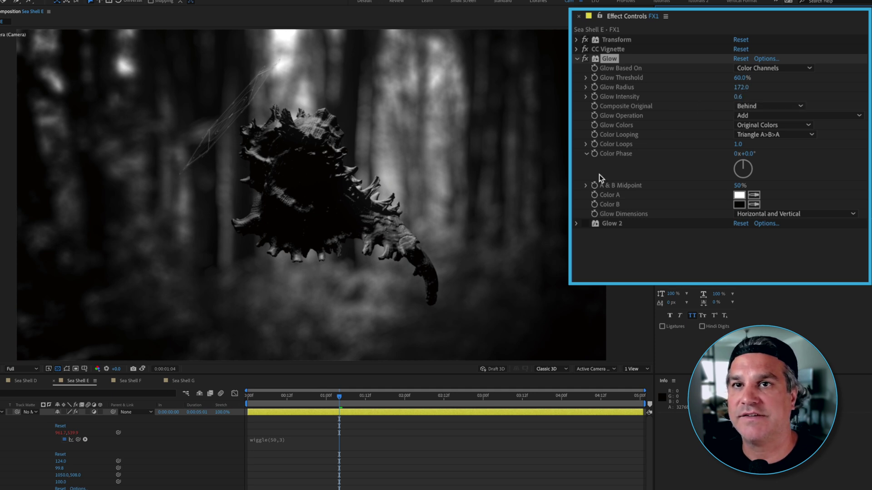
pyautogui.click(577, 59)
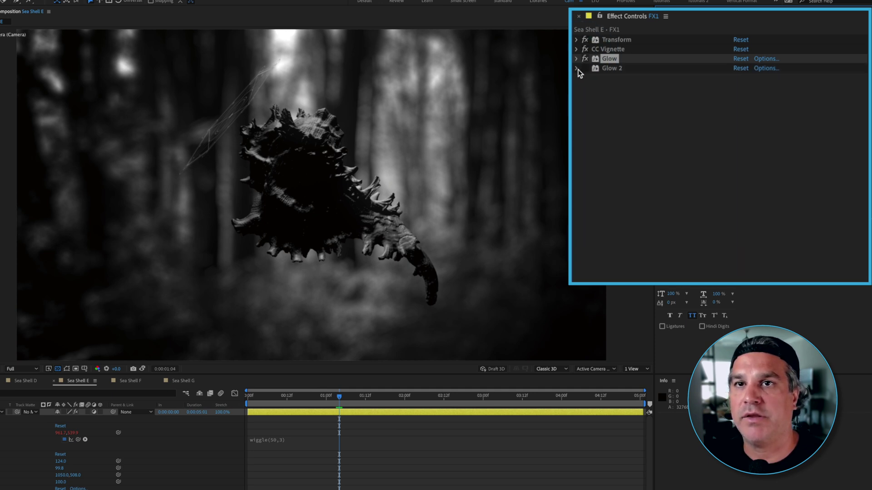
pyautogui.click(577, 68)
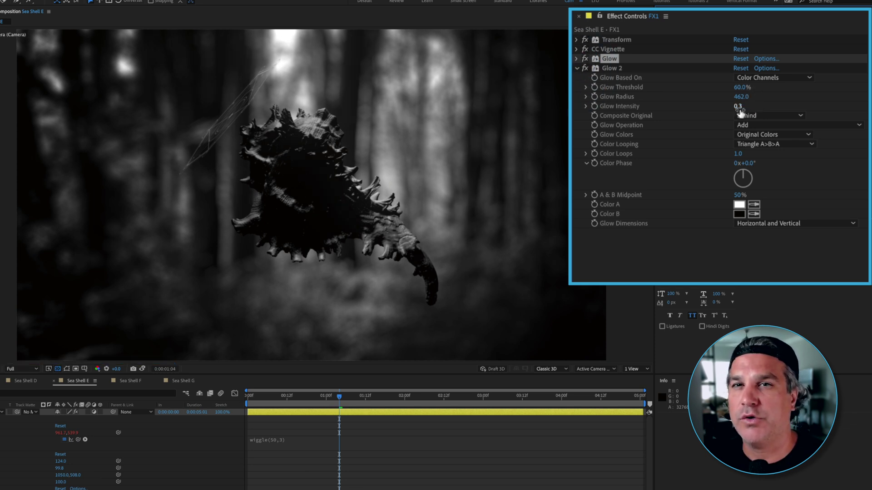
pyautogui.click(340, 397)
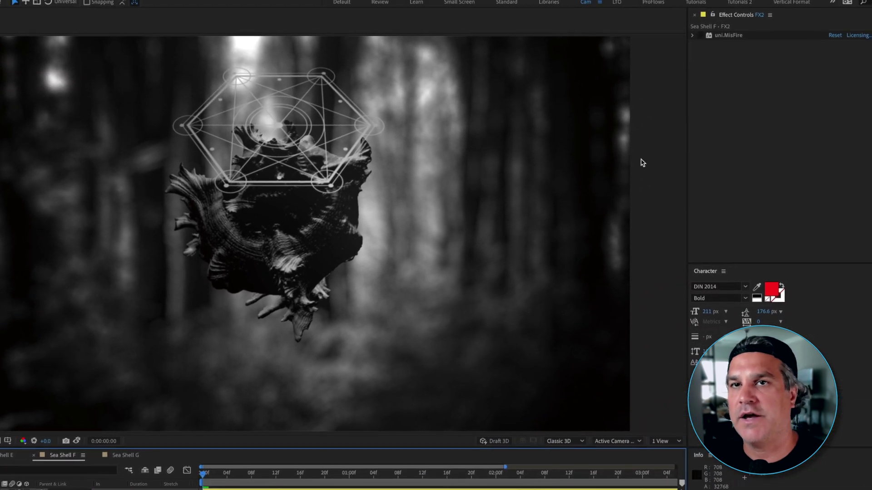
# Toggle FX2's uni.MisFire film damage on and off to compare, then expand its Effects list.
pyautogui.click(691, 36)
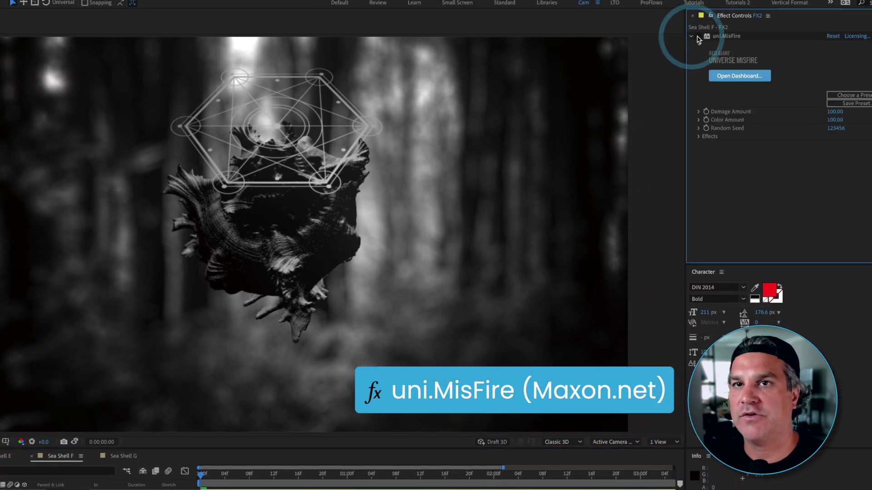
pyautogui.click(697, 36)
pyautogui.click(697, 36)
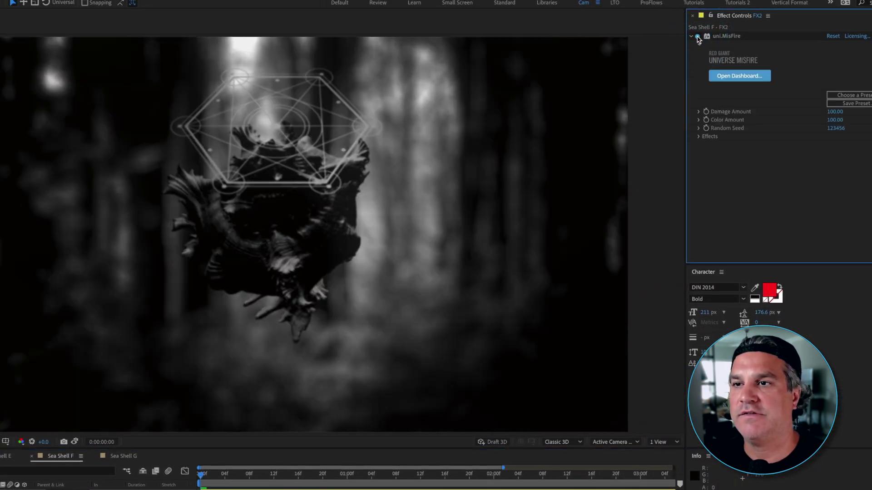
pyautogui.click(697, 36)
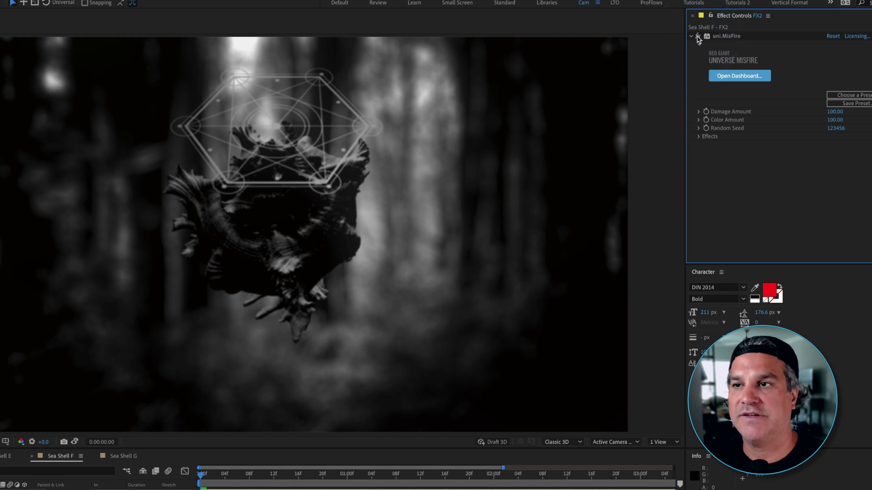
pyautogui.click(697, 36)
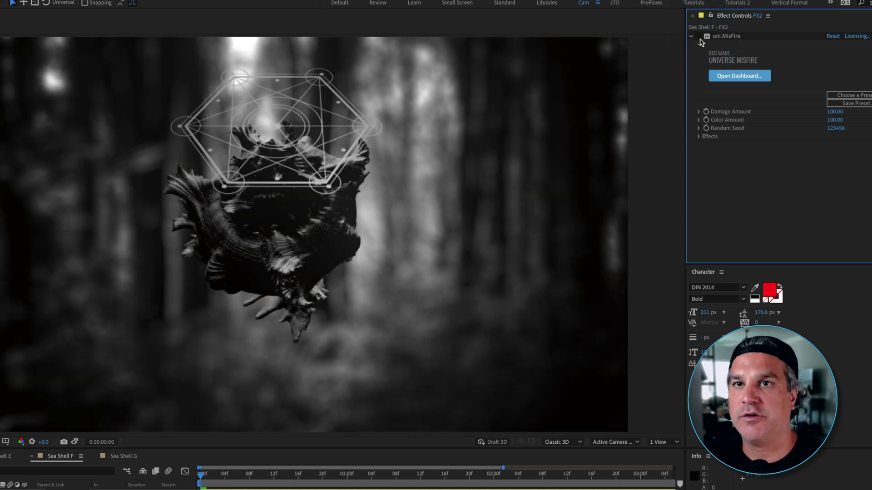
pyautogui.click(697, 36)
pyautogui.click(698, 136)
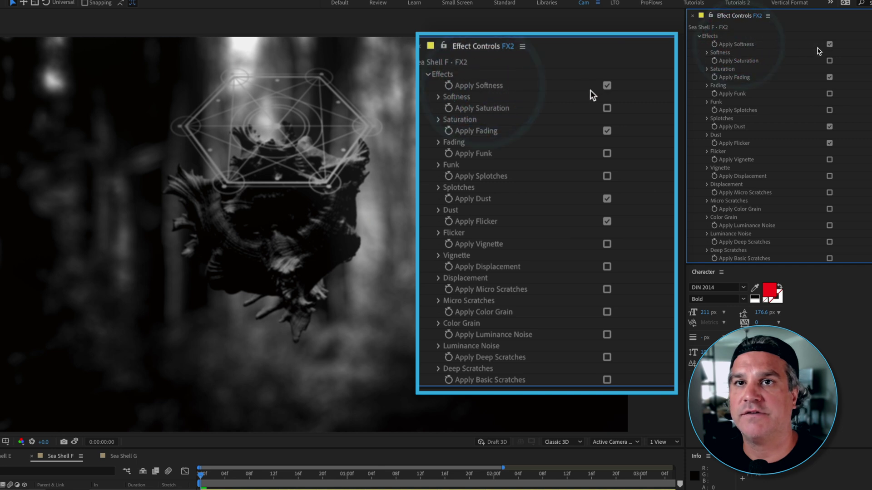
# Review MisFire's Softness amount, scroll down to Post Contrast, and step forward a few frames.
pyautogui.click(707, 53)
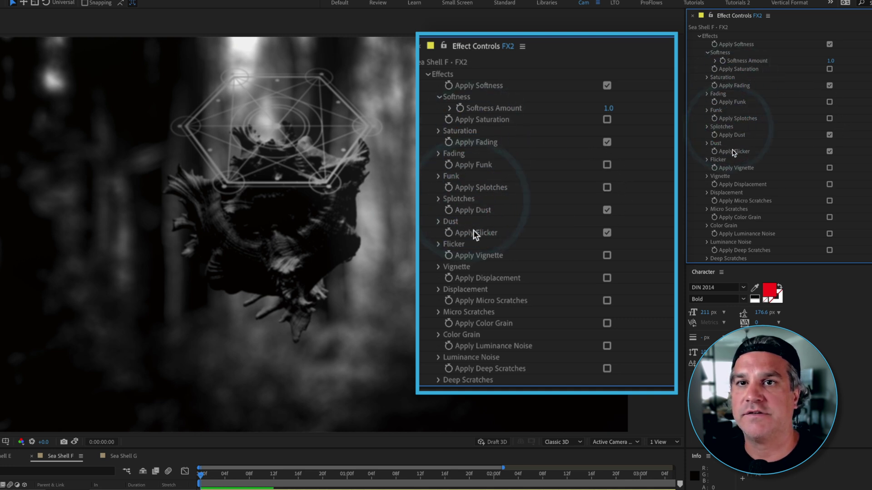
pyautogui.scroll(-3, 754, 235)
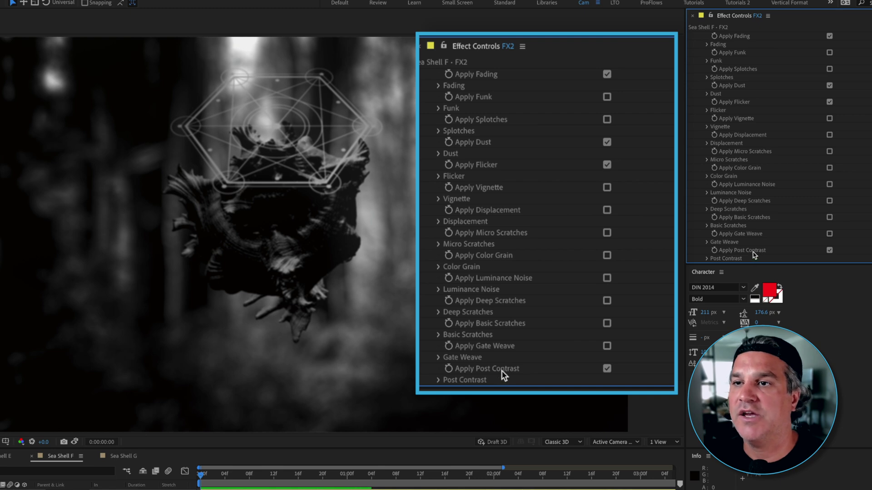
pyautogui.click(201, 480)
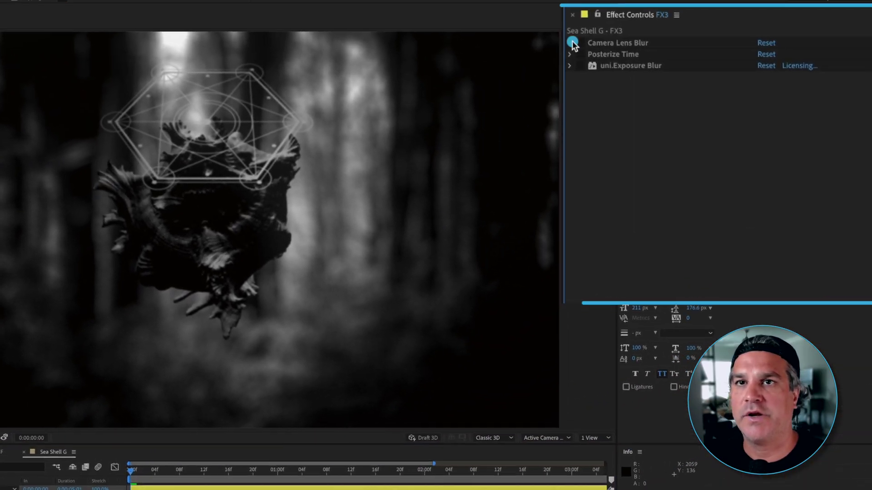
# Inspect FX3's Camera Lens Blur and Posterize Time at 16 fps, then play maximized.
pyautogui.click(568, 47)
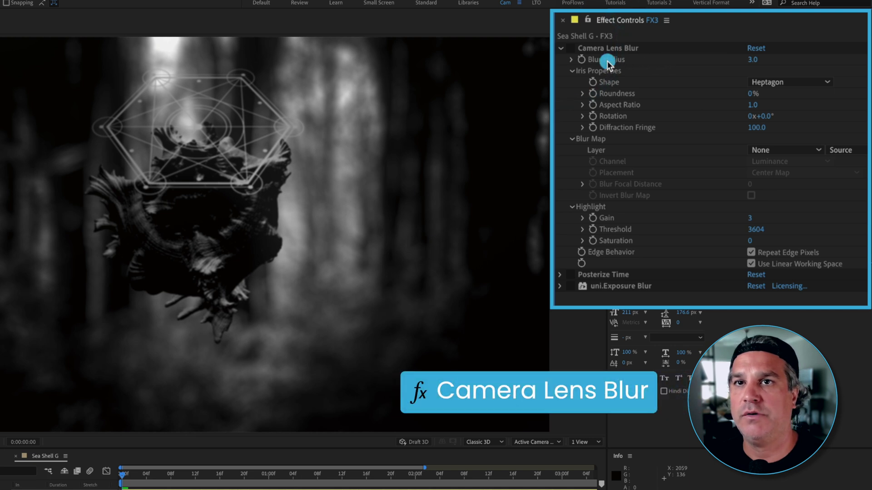
pyautogui.click(562, 48)
pyautogui.click(570, 61)
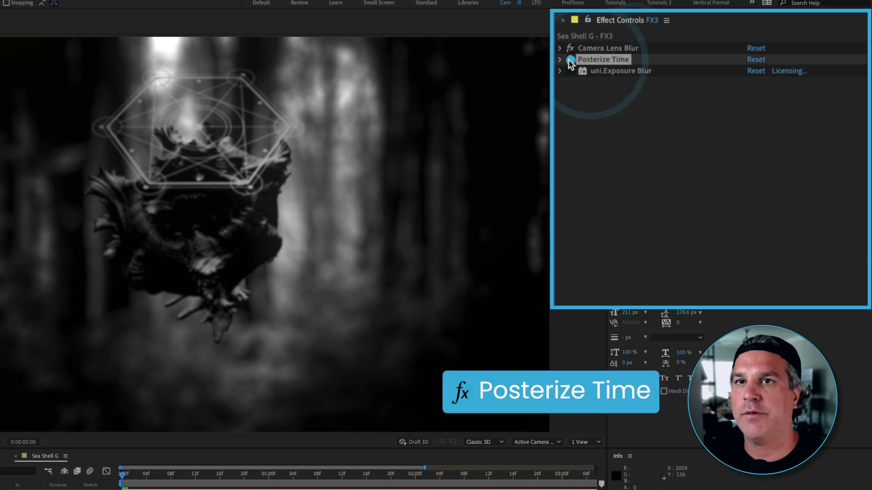
pyautogui.click(561, 59)
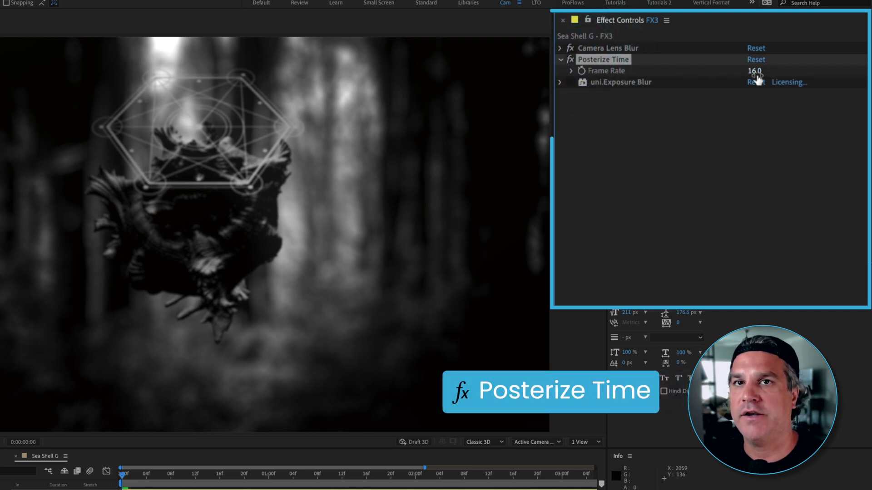
pyautogui.press('`')
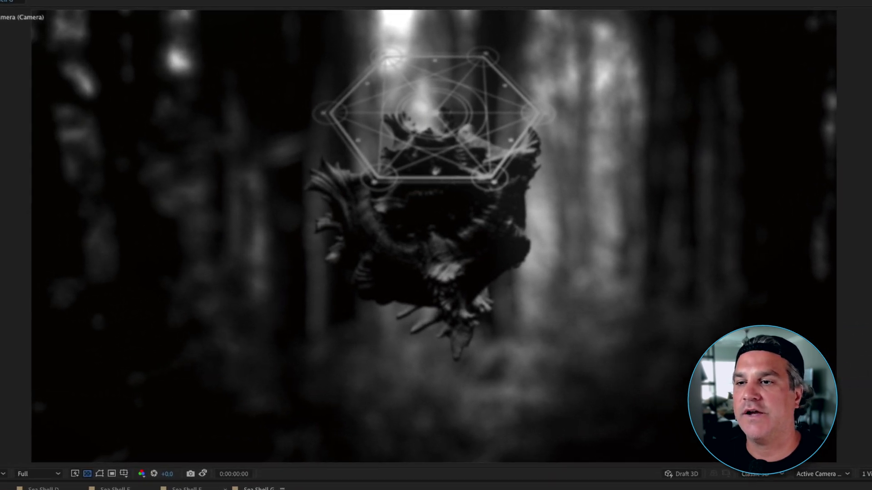
pyautogui.press('space')
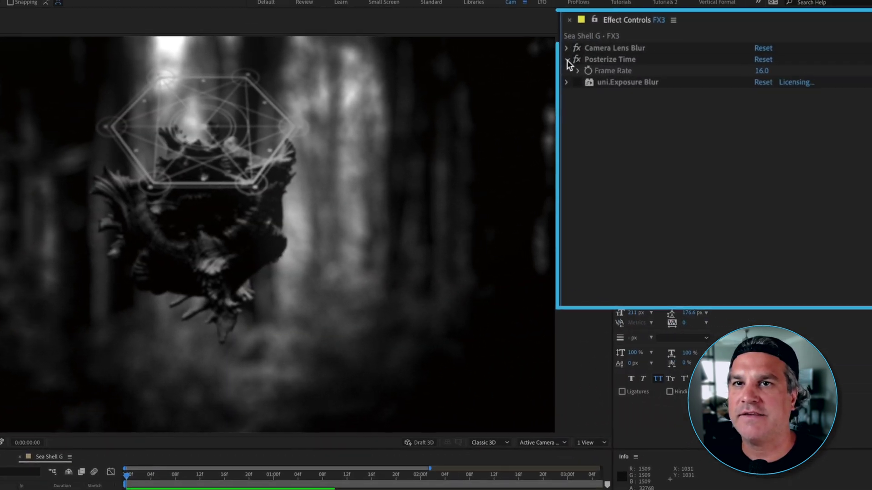
# Enable FX3's uni.Exposure Blur and scrub forward to see the blur fade.
pyautogui.click(567, 60)
pyautogui.click(567, 71)
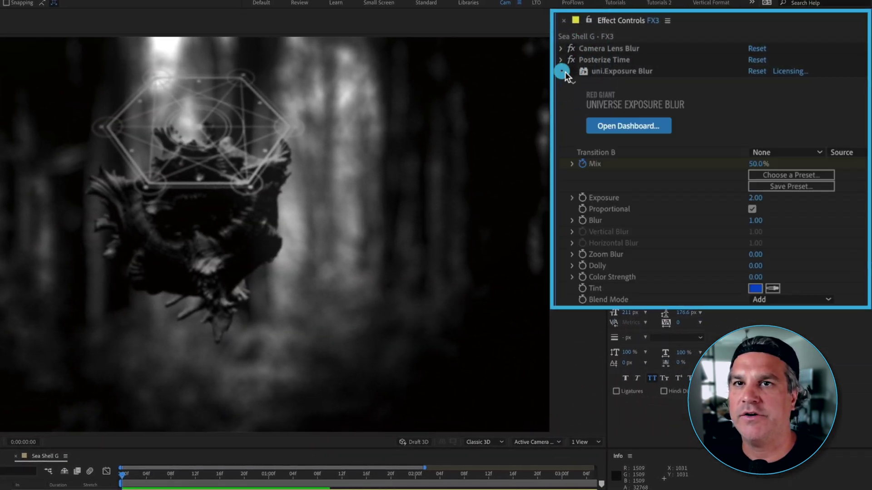
pyautogui.click(623, 72)
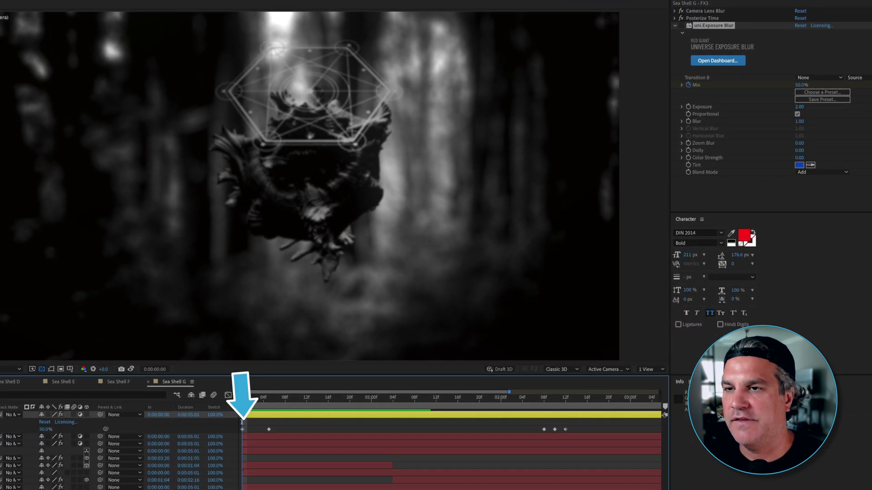
pyautogui.click(680, 26)
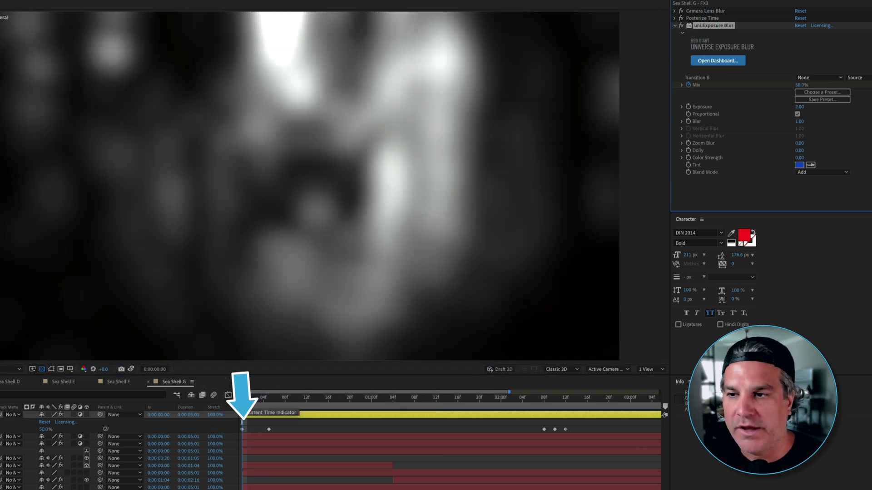
pyautogui.moveTo(242, 420)
pyautogui.mouseDown()
pyautogui.moveTo(256, 403)
pyautogui.moveTo(269, 404)
pyautogui.mouseUp()
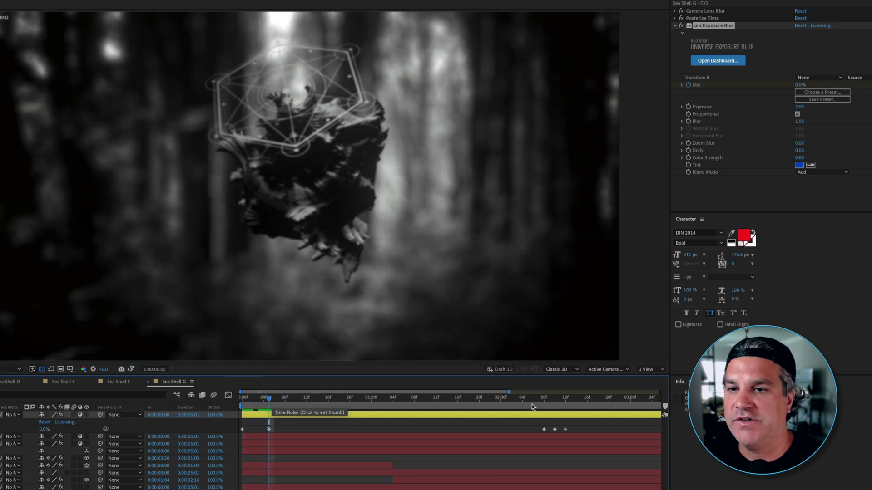
# Show the full timeline and step through the Mix keyframes between 0% and 50% around 0:00:02:10.
pyautogui.press(';')
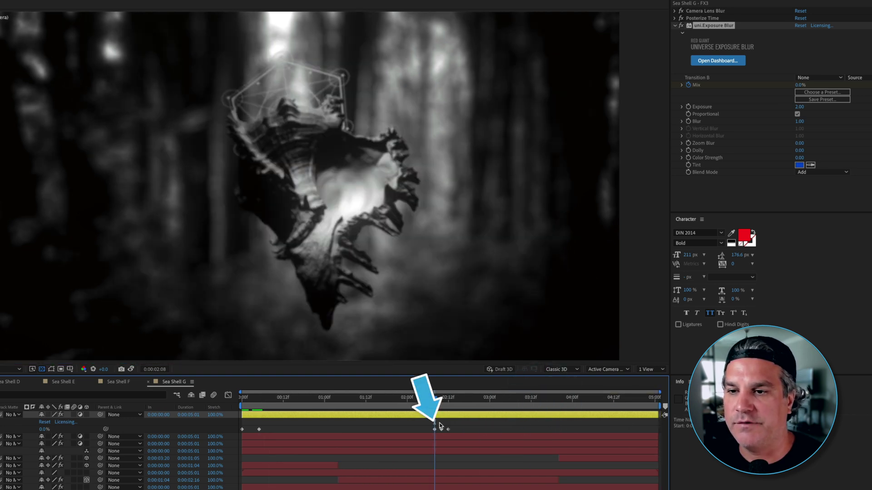
pyautogui.press('k')
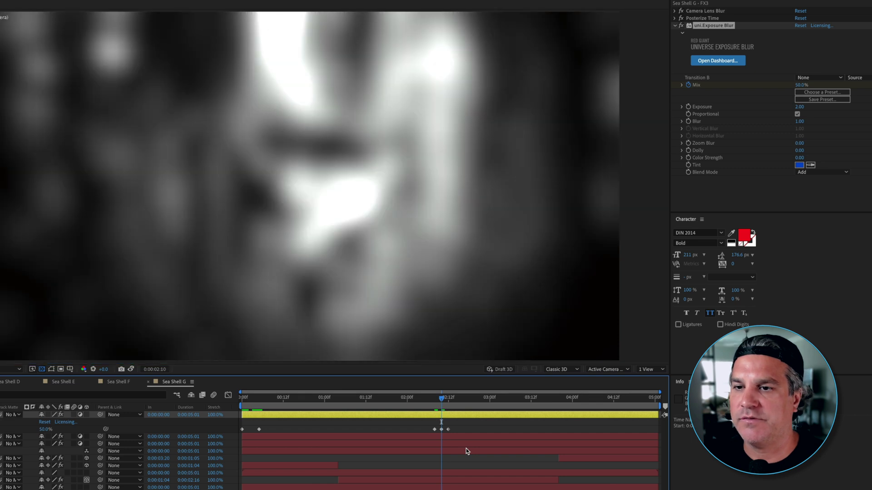
pyautogui.press('j')
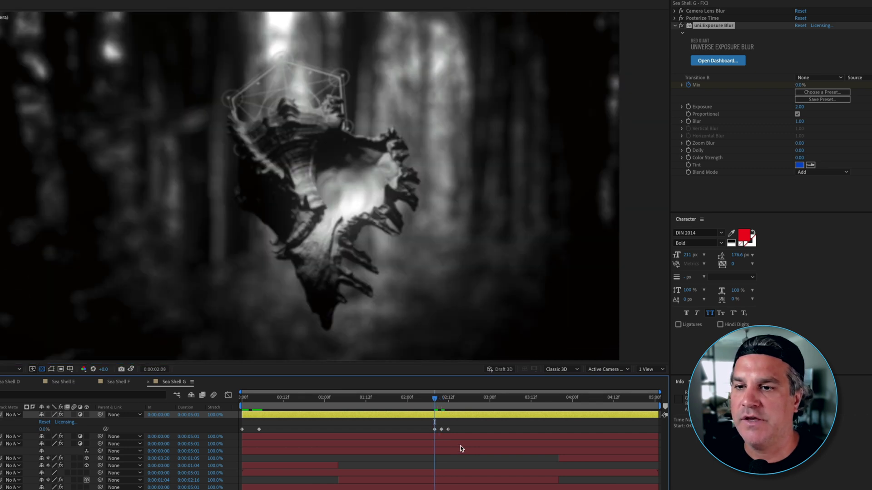
pyautogui.press('k')
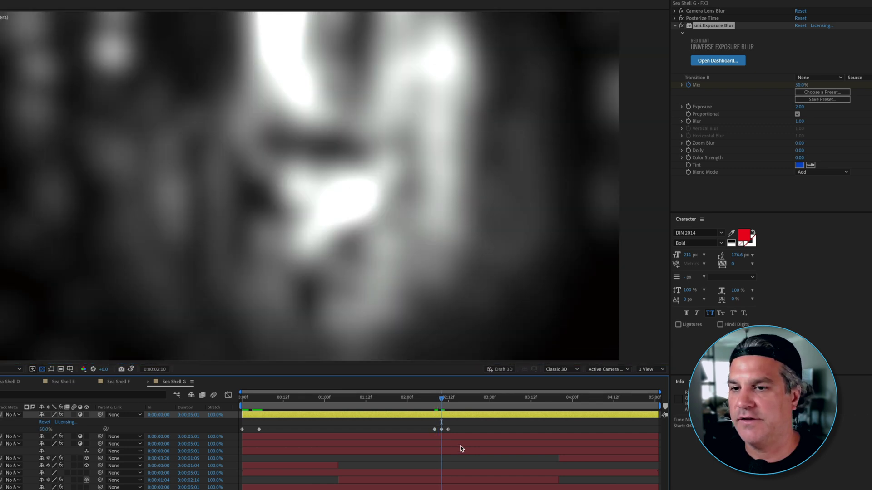
pyautogui.press('k')
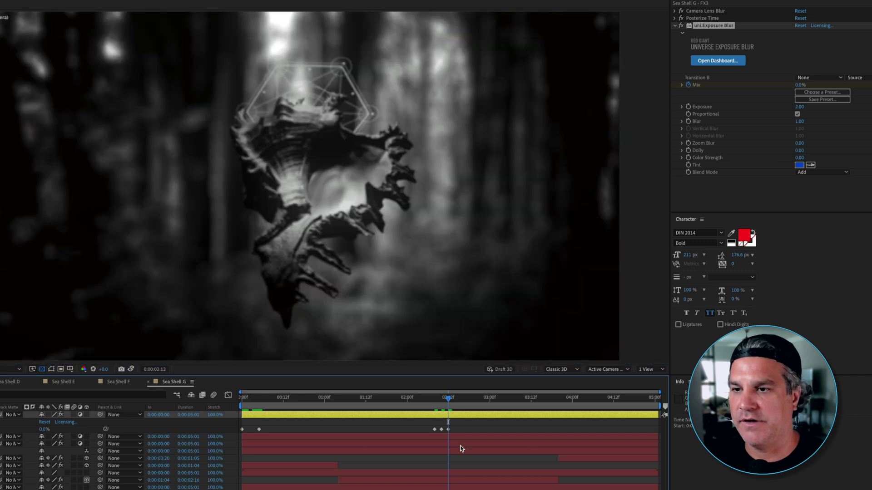